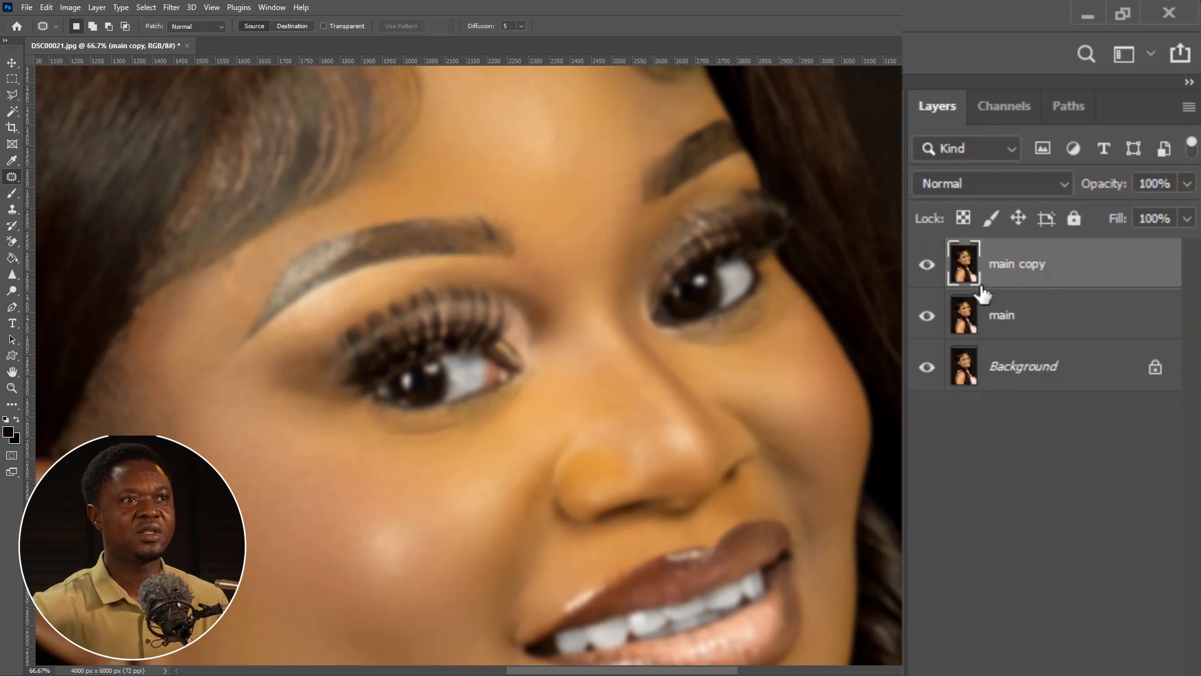
# Apply a High Pass filter with a 3-pixel radius to the "main copy" layer and set its blend mode to Linear Light
pyautogui.click(169, 8)
pyautogui.click(170, 12)
pyautogui.click(174, 9)
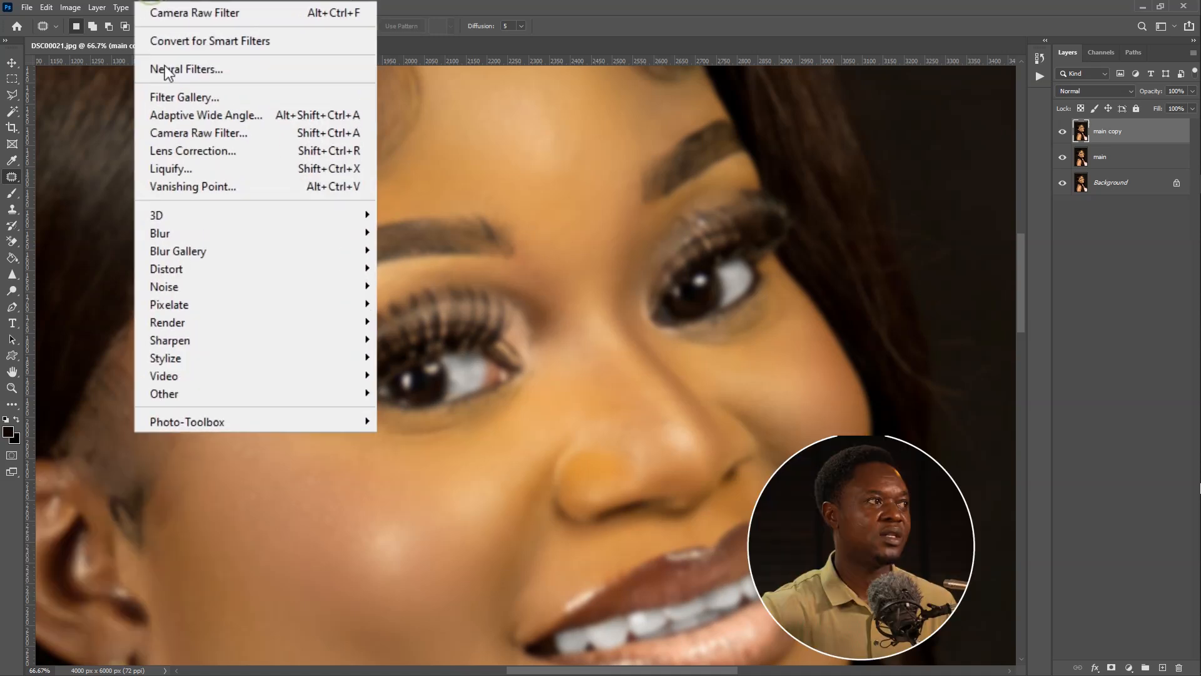
pyautogui.moveTo(228, 554)
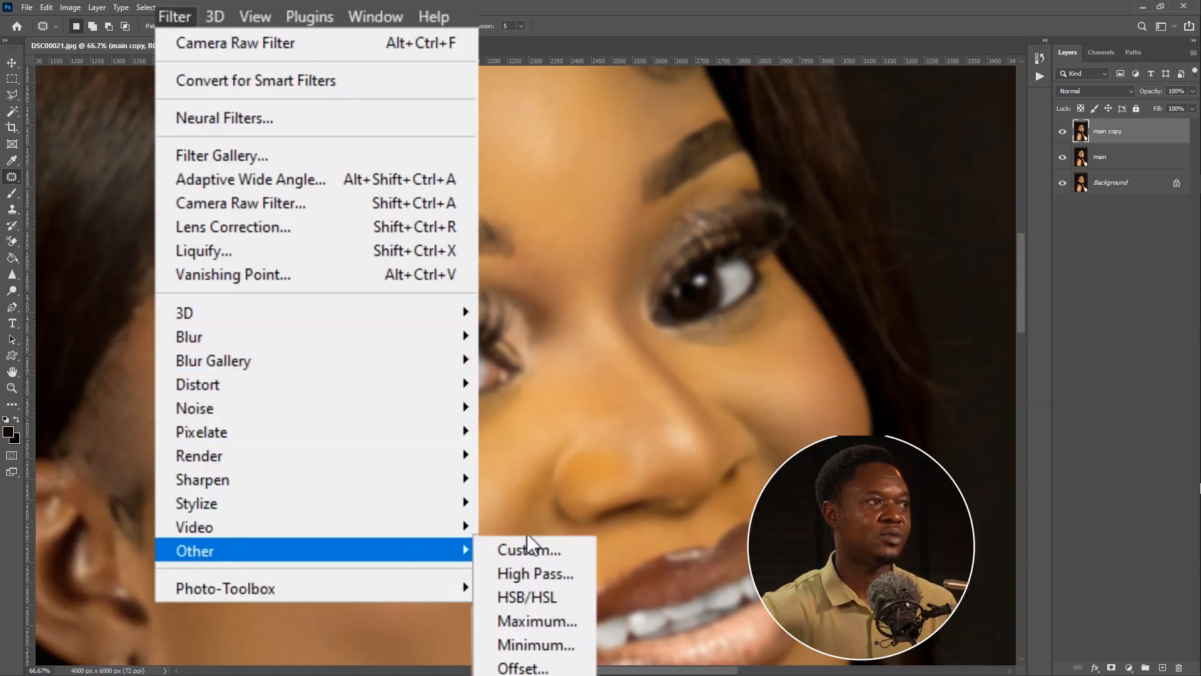
pyautogui.click(524, 576)
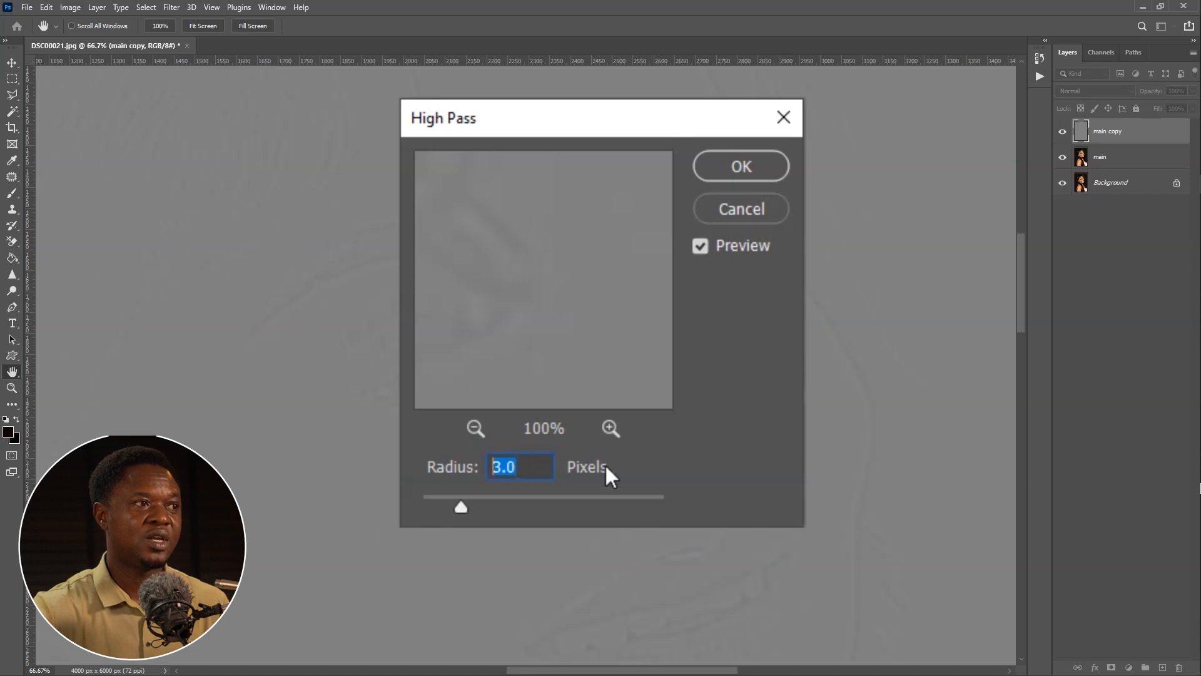
pyautogui.write('3')
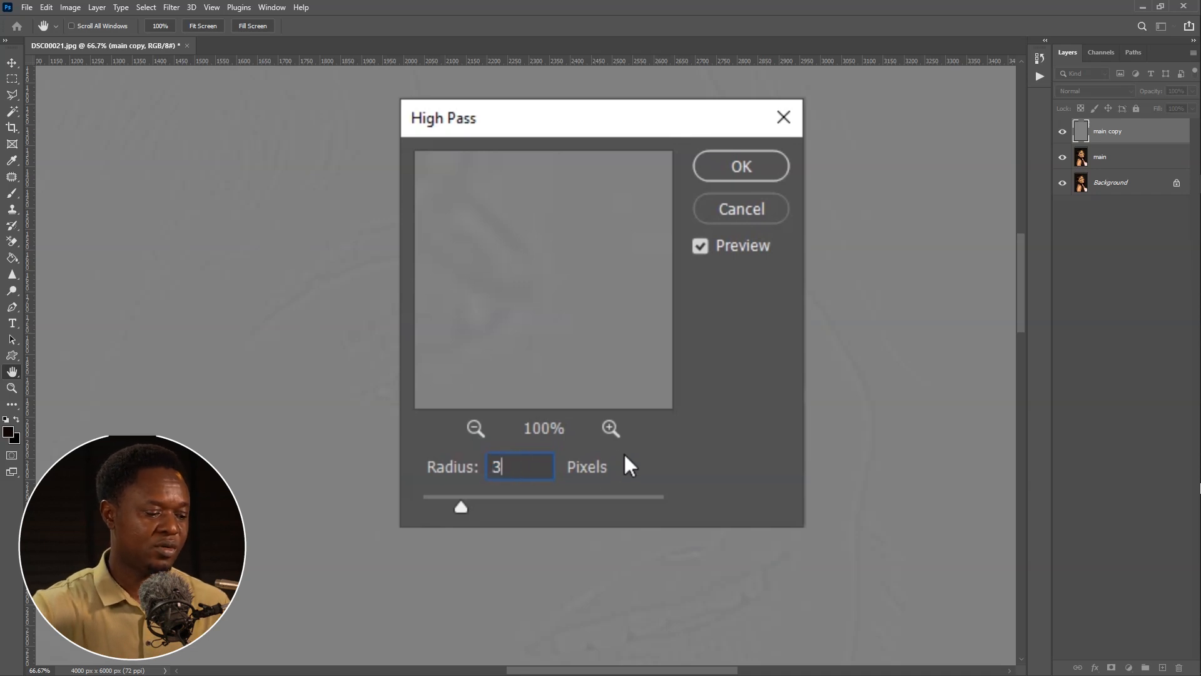
pyautogui.click(743, 167)
pyautogui.press('j')
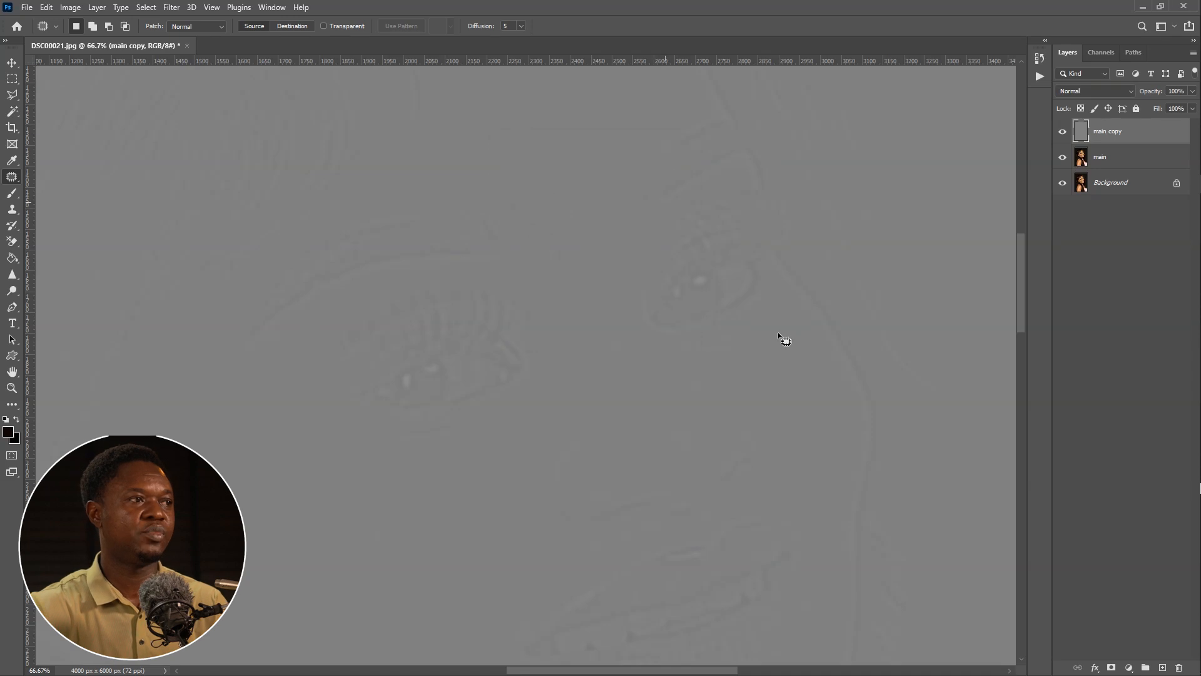
pyautogui.click(1095, 90)
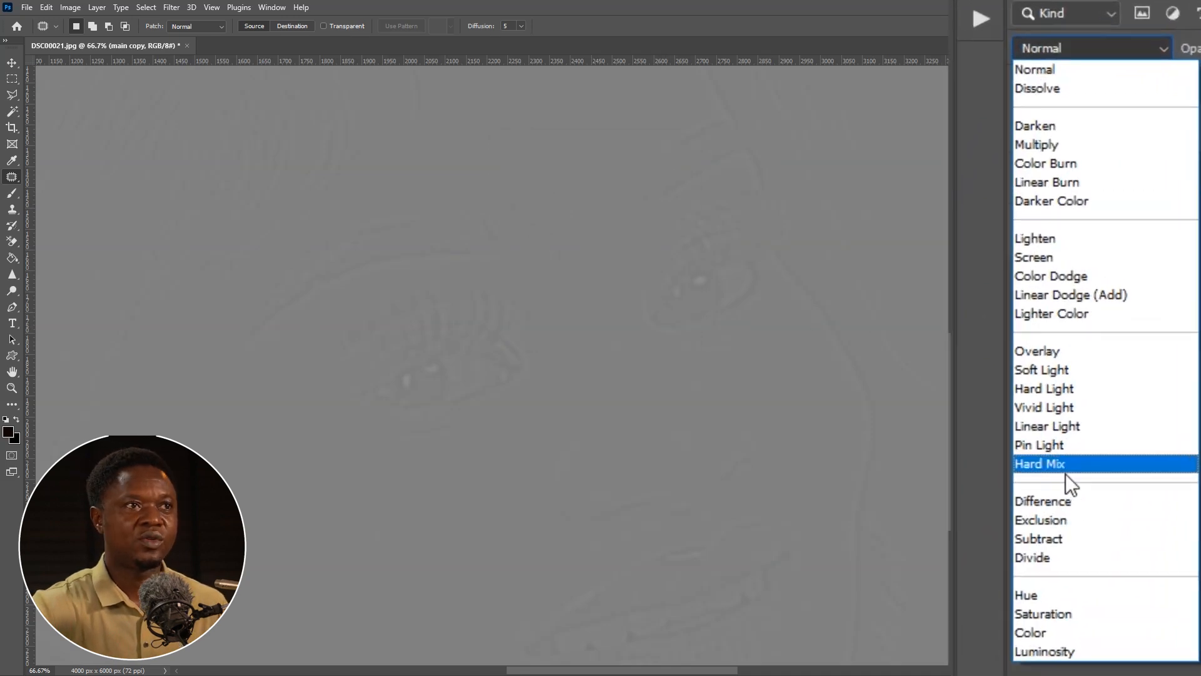
pyautogui.click(1086, 277)
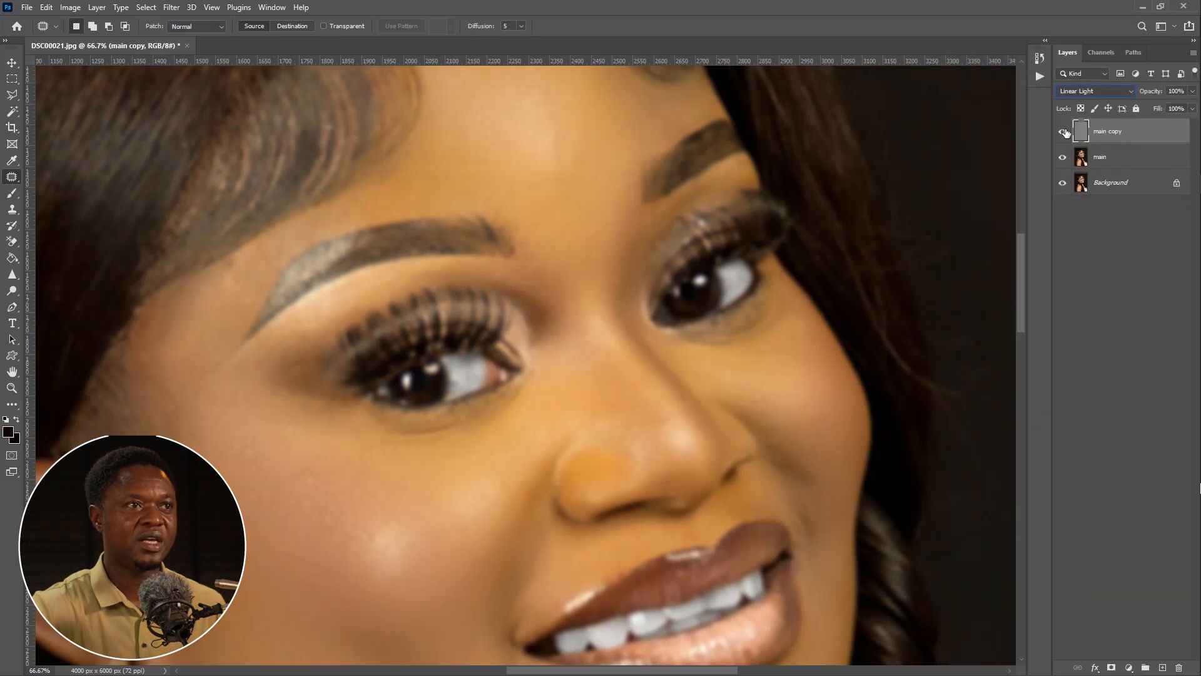
# Compare the portrait with and without the High Pass layer, examining the face up close and the whole picture
pyautogui.click(1064, 132)
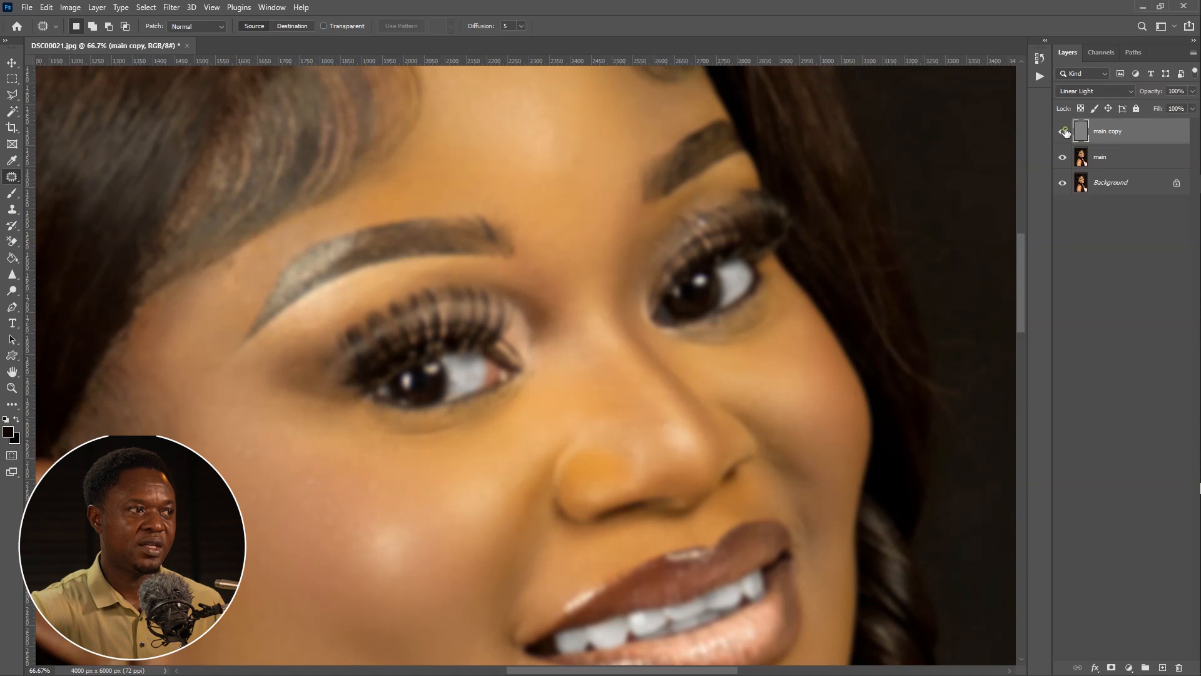
pyautogui.hotkey('ctrl', '+')
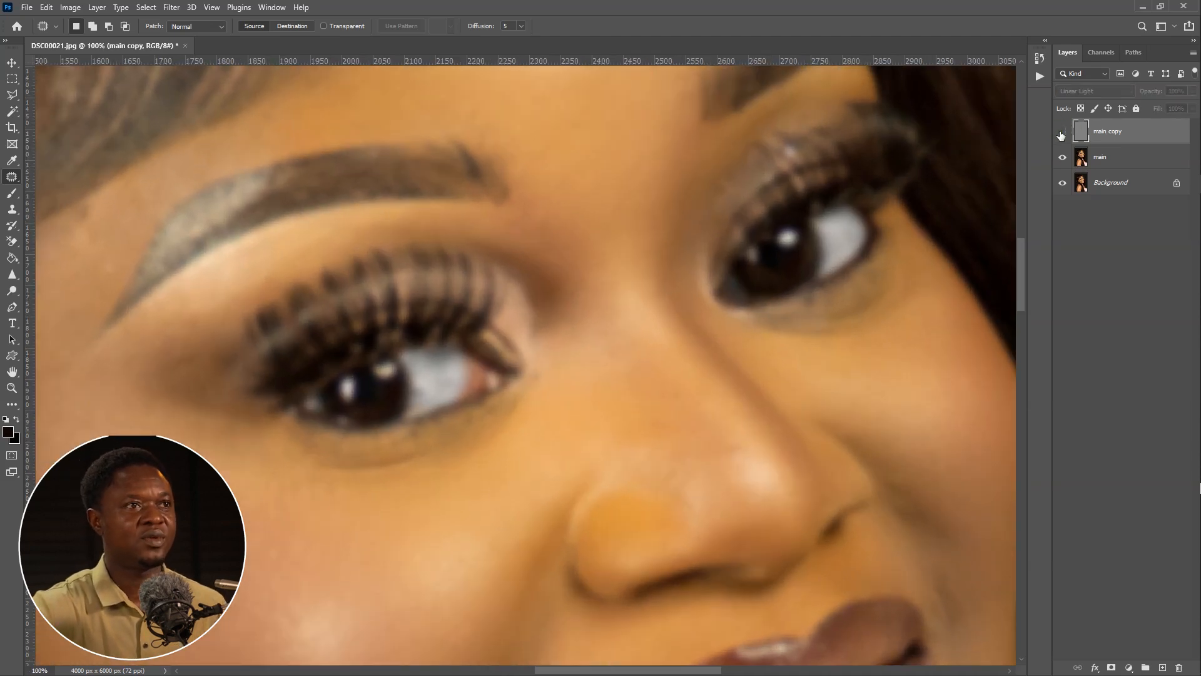
pyautogui.hotkey('ctrl', '-')
pyautogui.hotkey('ctrl', '-')
pyautogui.hotkey('ctrl', '-')
pyautogui.hotkey('ctrl', '-')
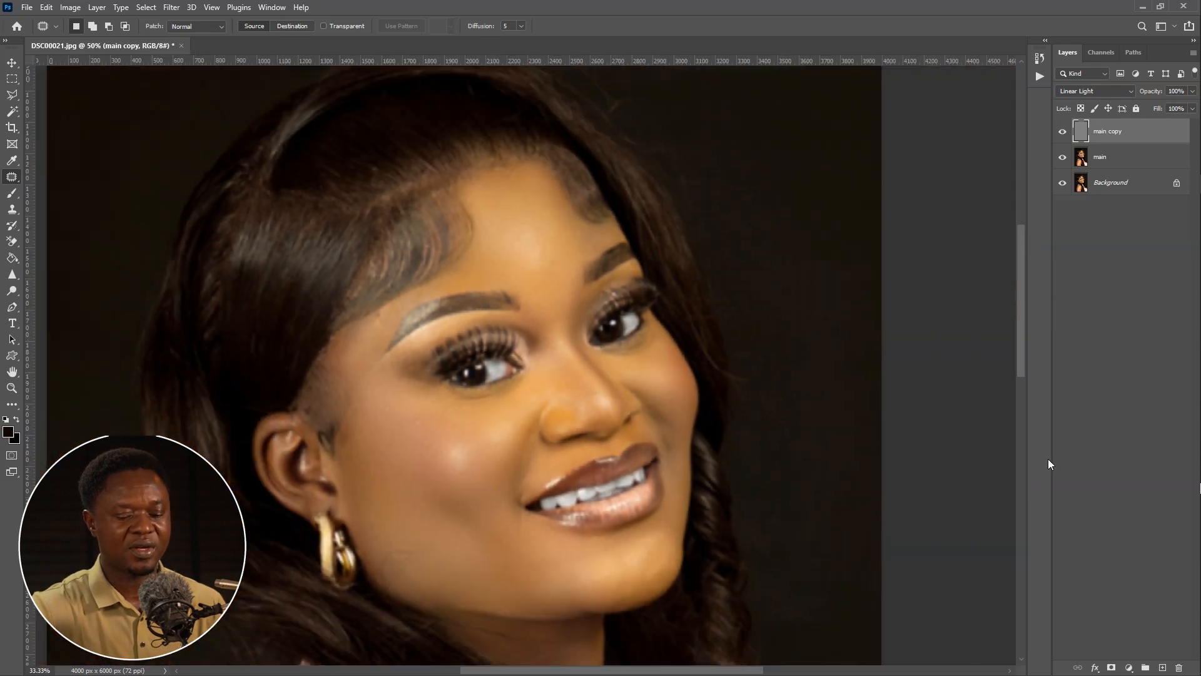
pyautogui.hotkey('ctrl', '-')
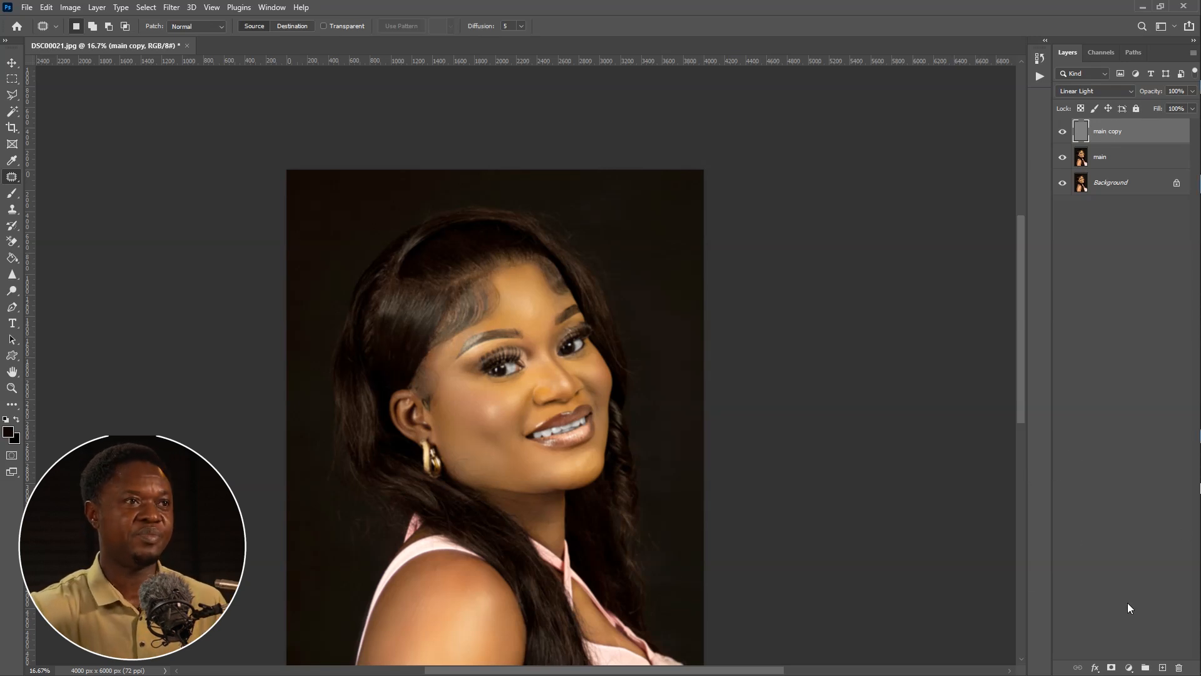
pyautogui.scroll(2, 669, 394)
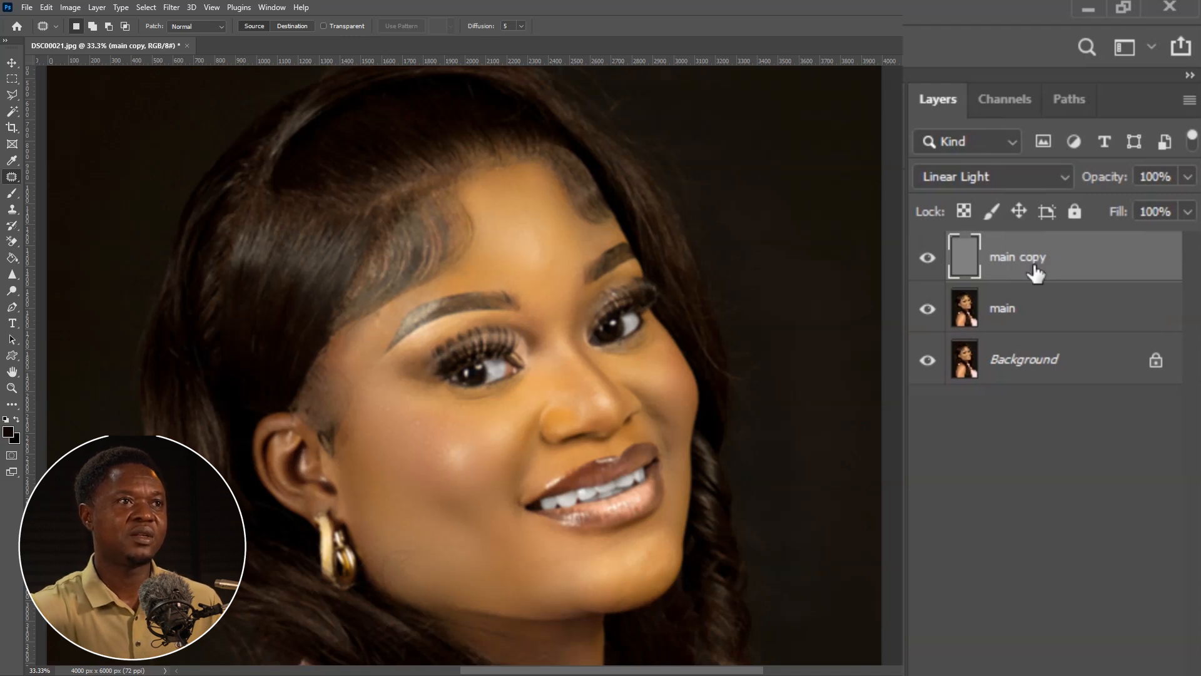
# Rename the High Pass layer "main copy" as "sharp"
pyautogui.doubleClick(1032, 257)
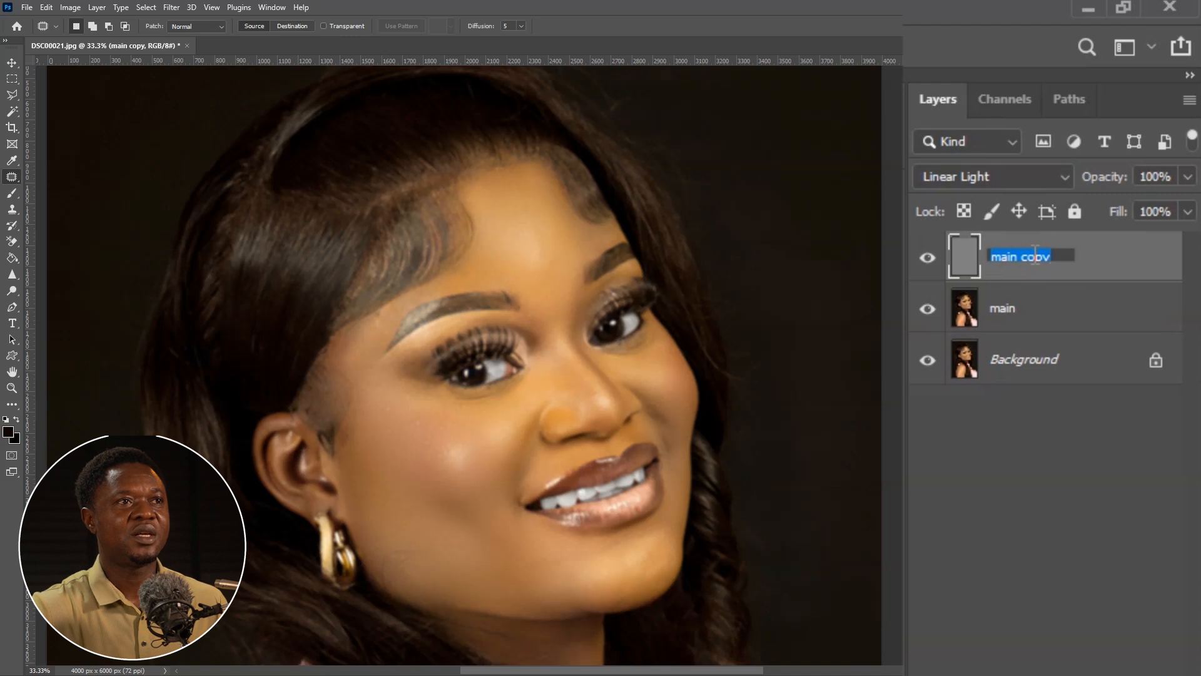
pyautogui.write('sh')
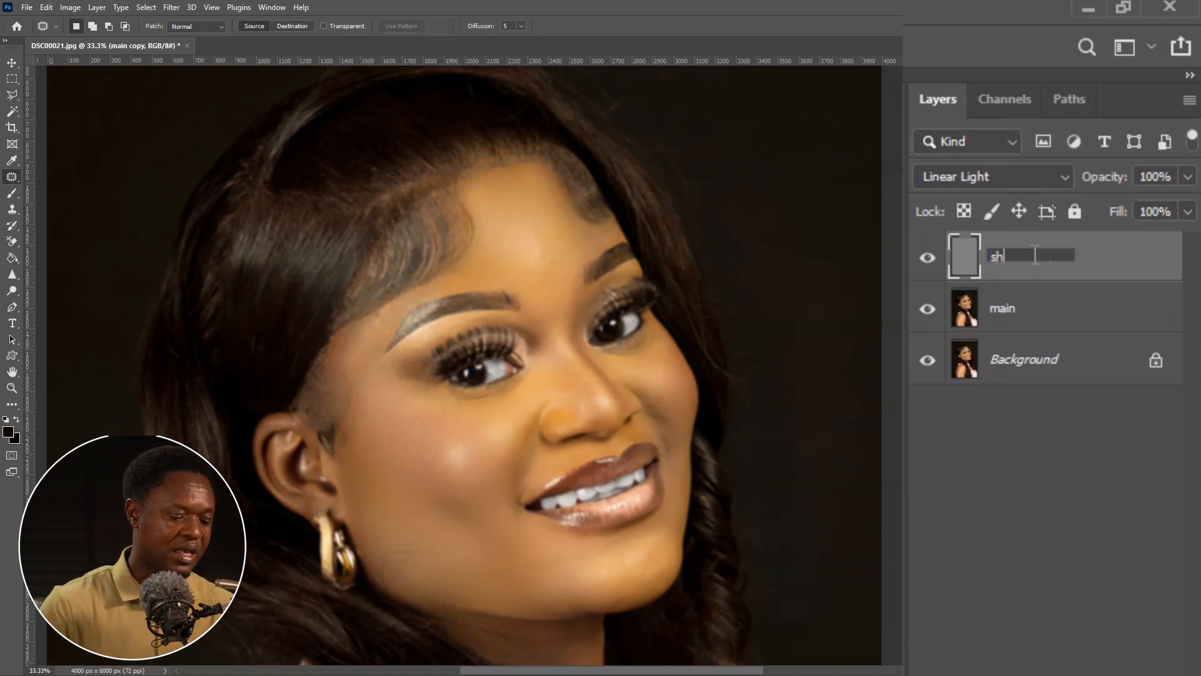
pyautogui.write('arp')
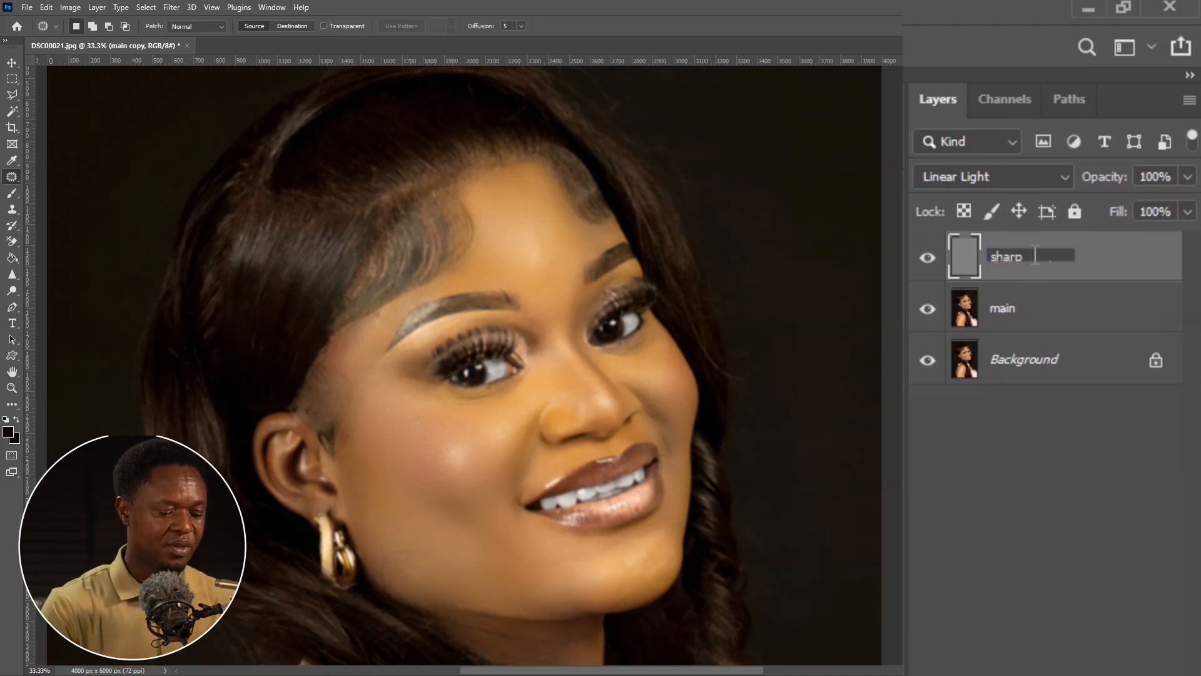
pyautogui.press('Return')
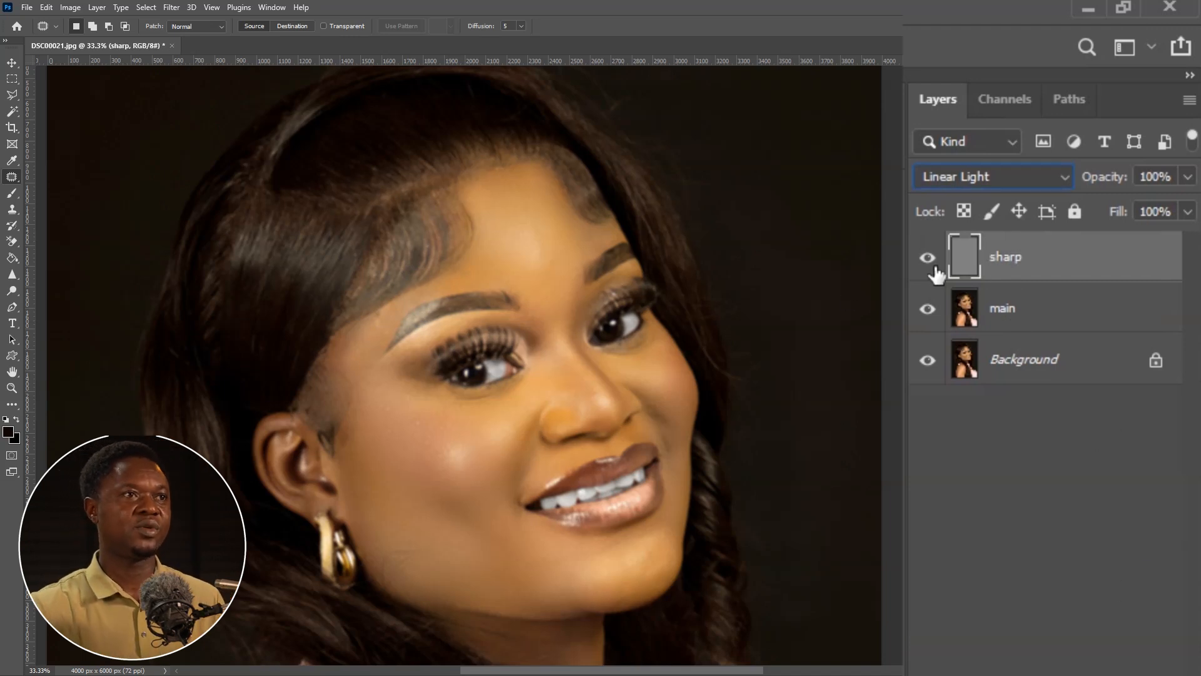
# Duplicate the "sharp" layer and compare the portrait with and without the duplicate
pyautogui.hotkey('ctrl', 'j')
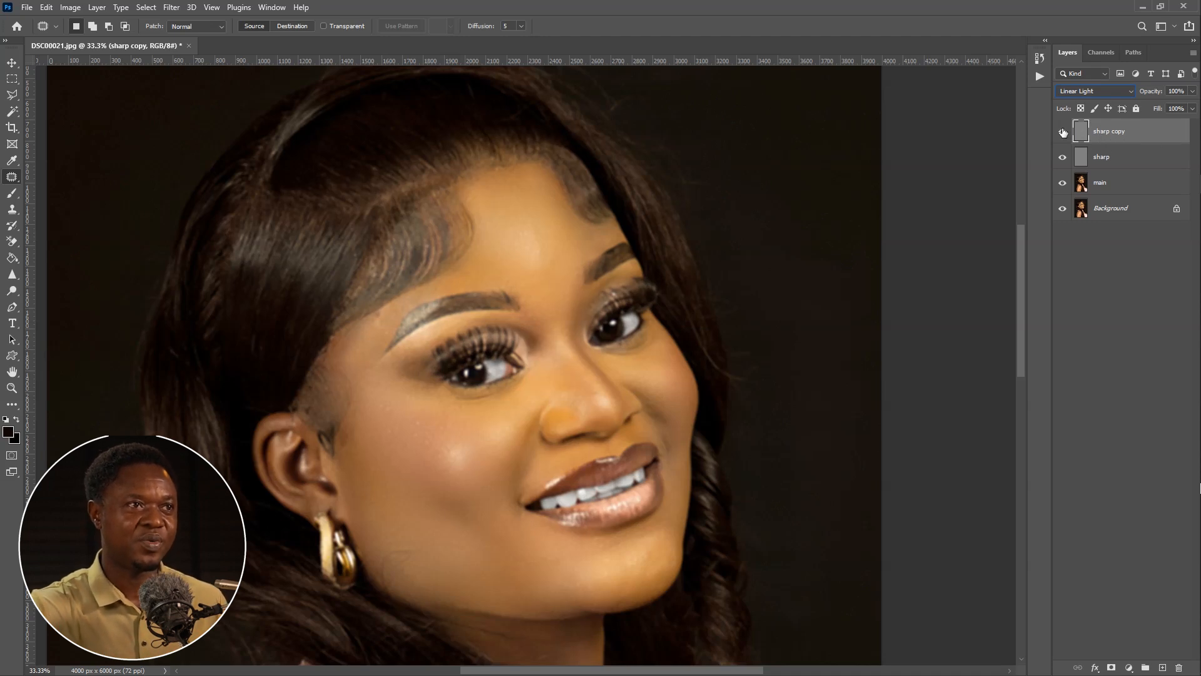
pyautogui.click(1060, 132)
pyautogui.click(1059, 131)
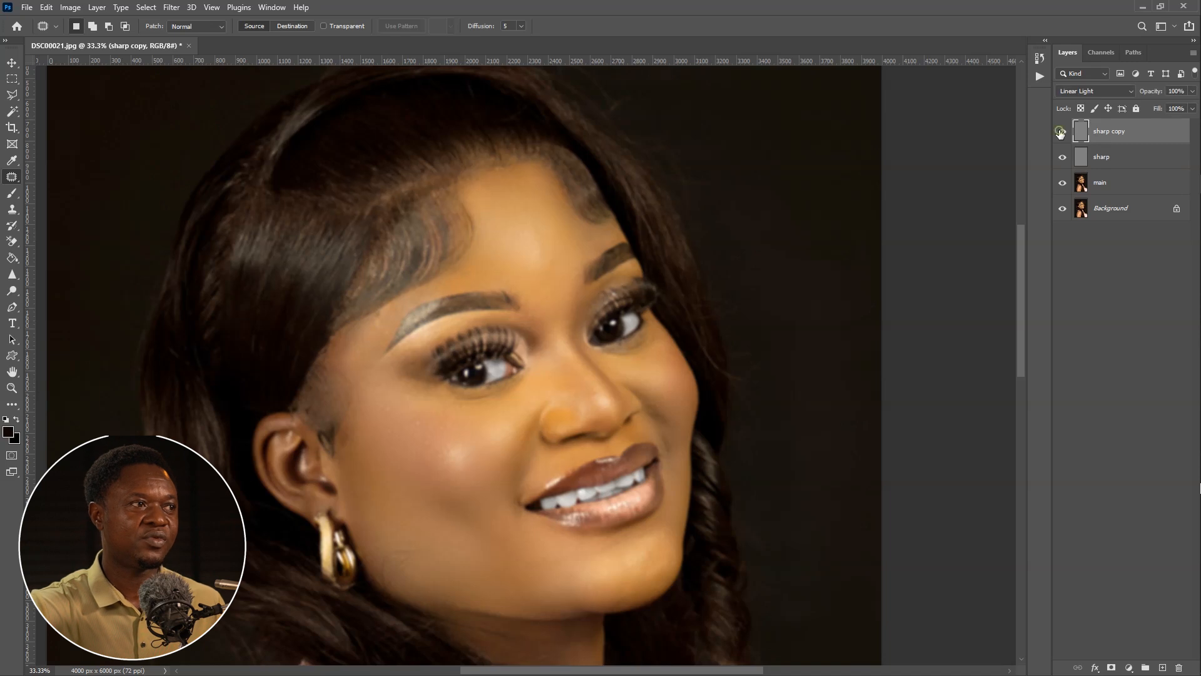
pyautogui.click(1060, 132)
pyautogui.click(1061, 133)
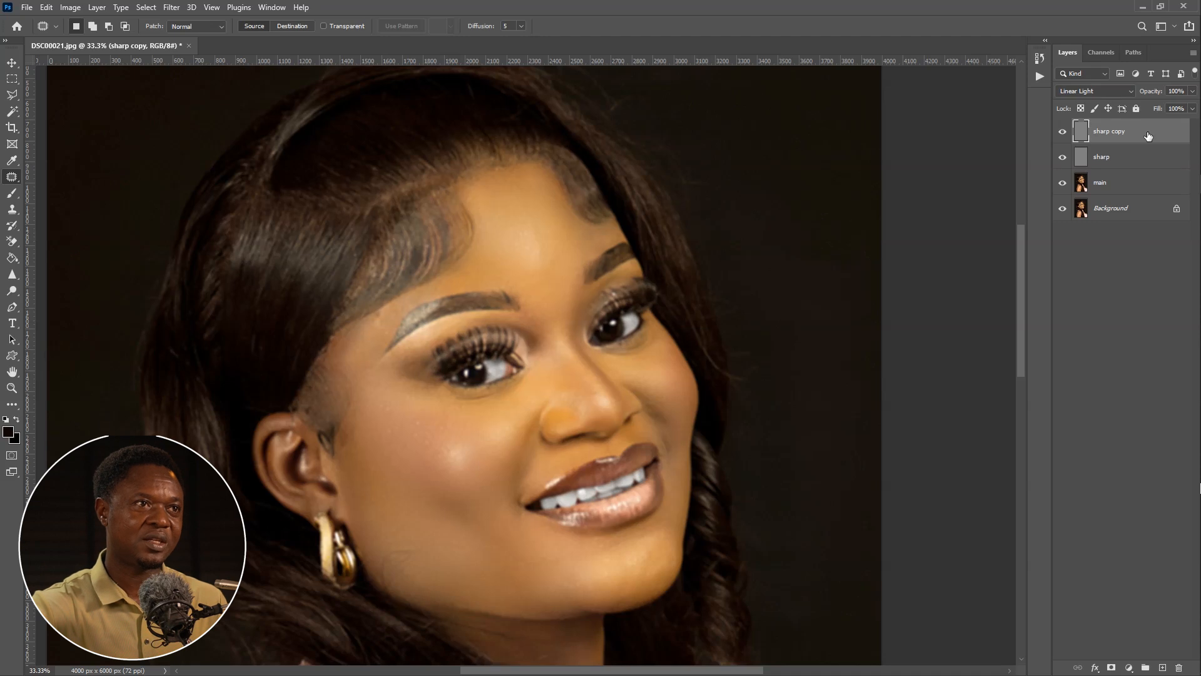
# Add three more duplicates of the sharpening layer and compare the portrait with and without the topmost one
pyautogui.hotkey('ctrl', 'j')
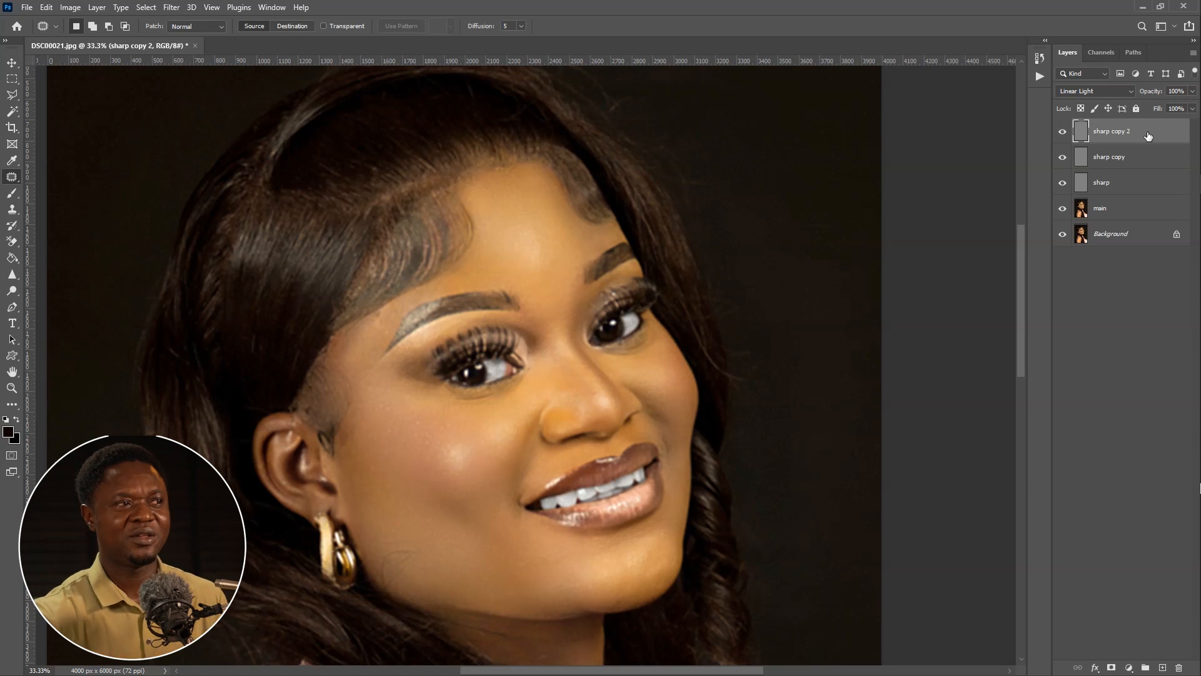
pyautogui.hotkey('ctrl', 'j')
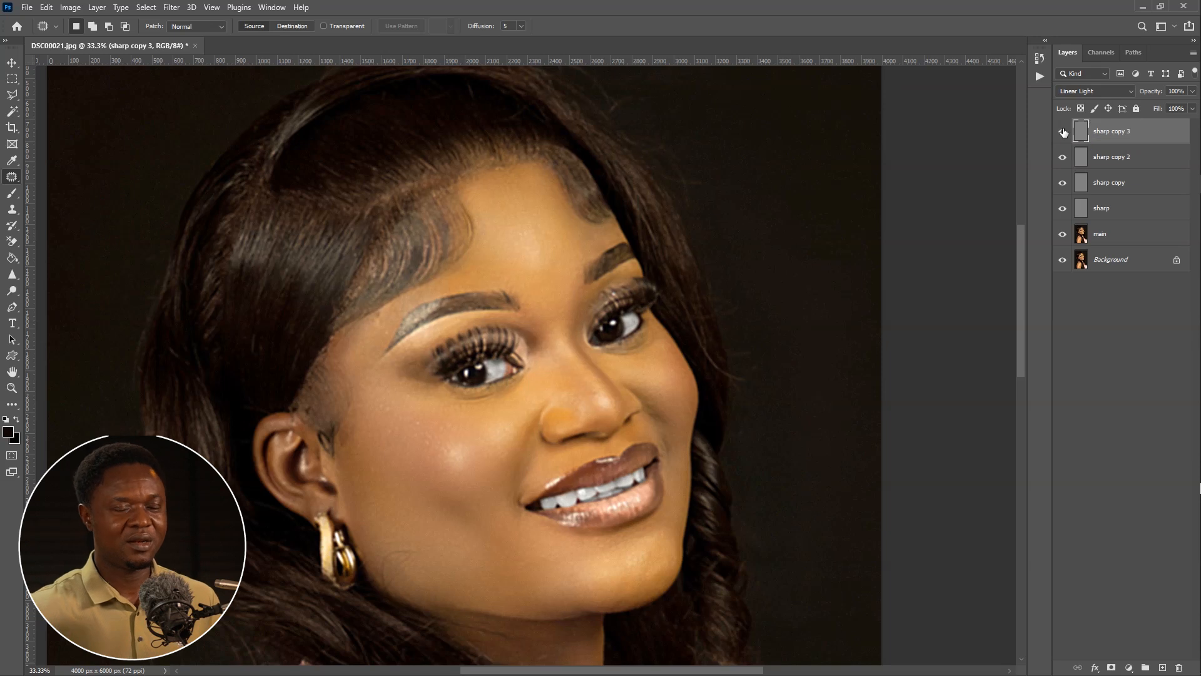
pyautogui.hotkey('ctrl', 'j')
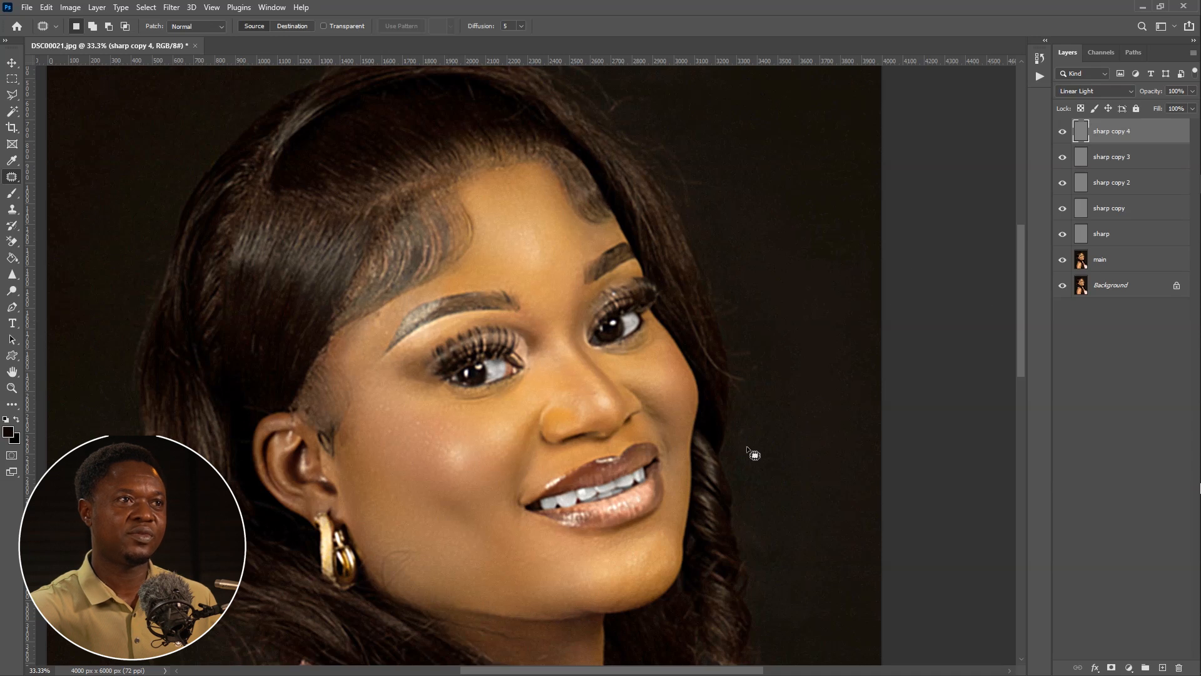
pyautogui.click(1062, 132)
pyautogui.click(1063, 134)
pyautogui.click(1062, 134)
pyautogui.click(1063, 134)
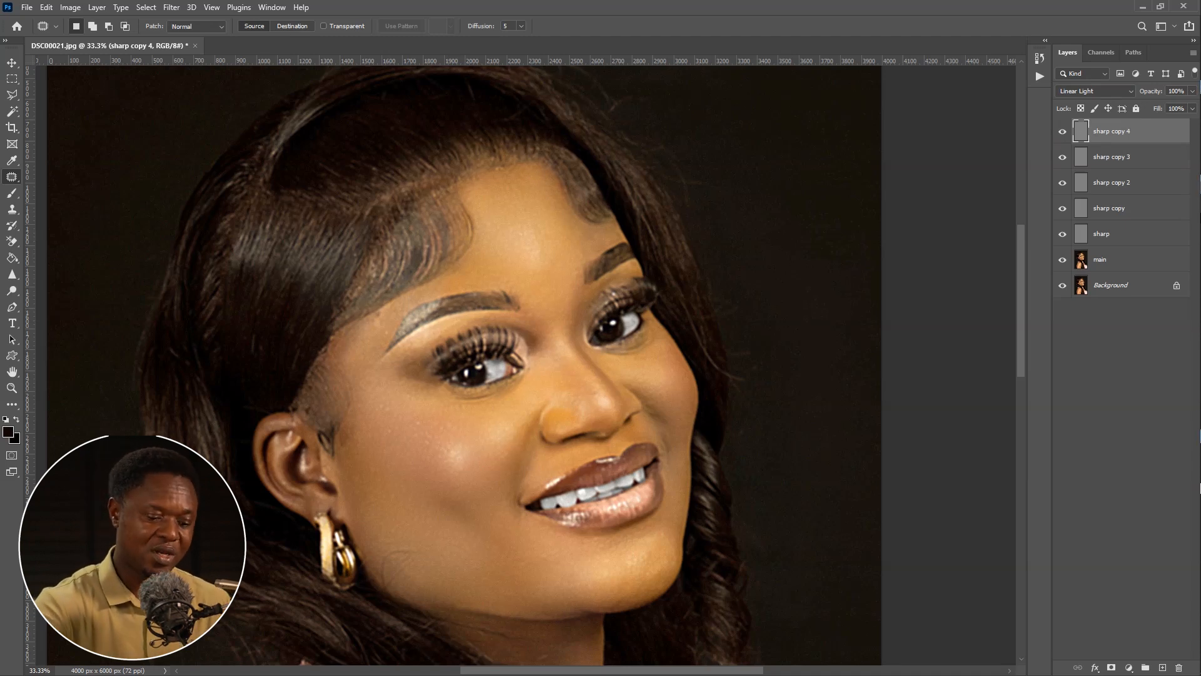
# Duplicate the topmost sharpening layer once more and compare its effect on the face up close
pyautogui.hotkey('ctrl', 'j')
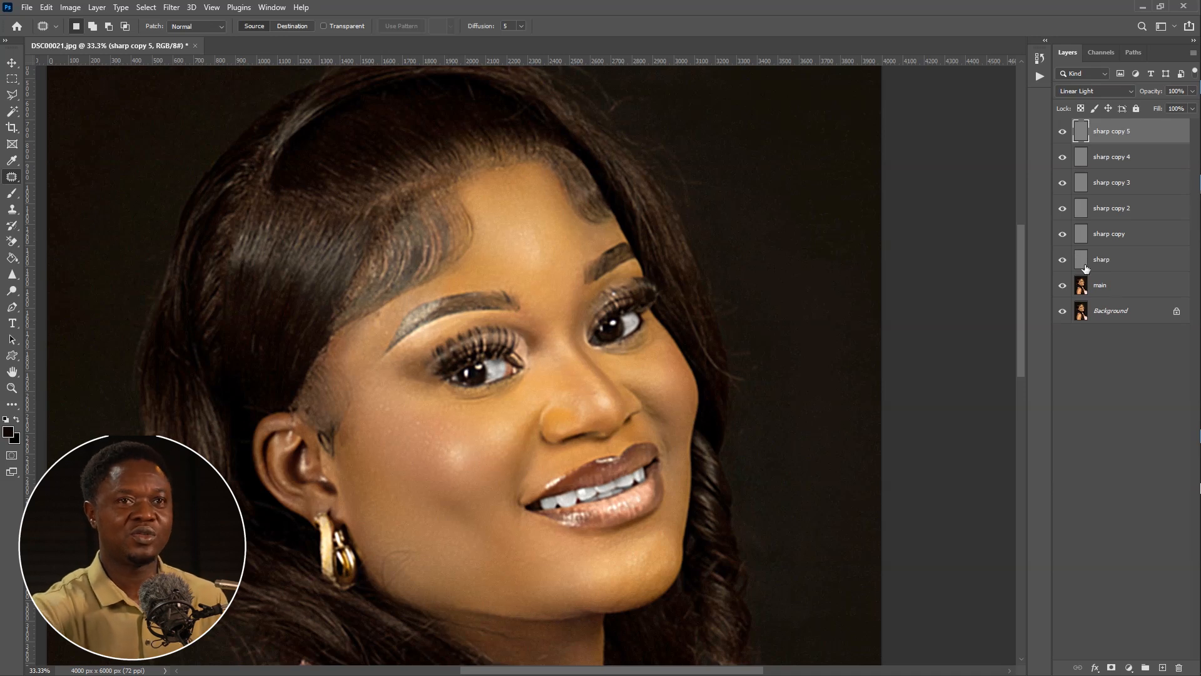
pyautogui.hotkey('ctrl', '+')
pyautogui.hotkey('ctrl', '+')
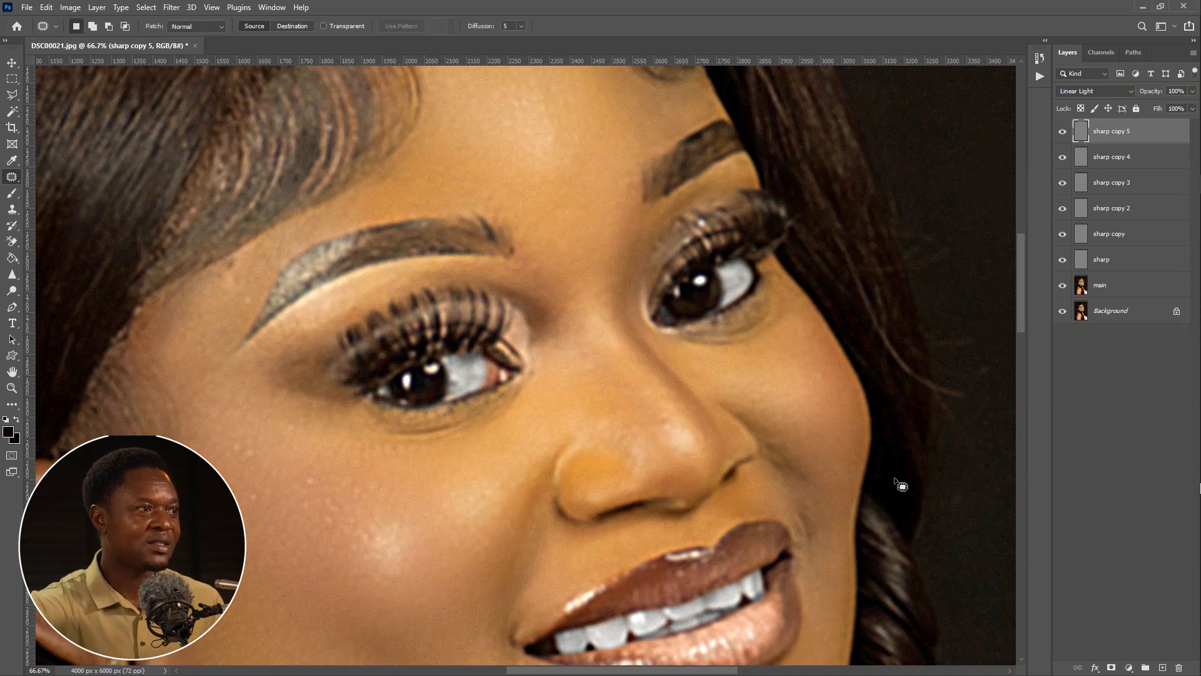
pyautogui.click(1063, 132)
pyautogui.click(1063, 132)
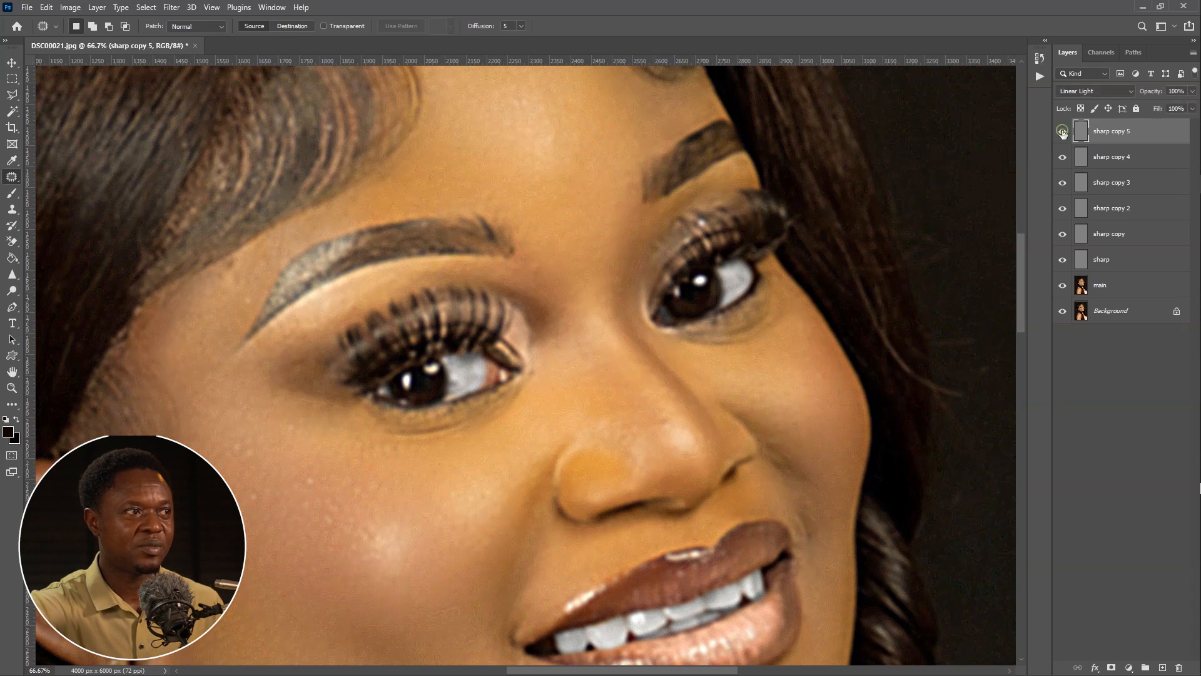
pyautogui.click(1063, 132)
pyautogui.click(1062, 132)
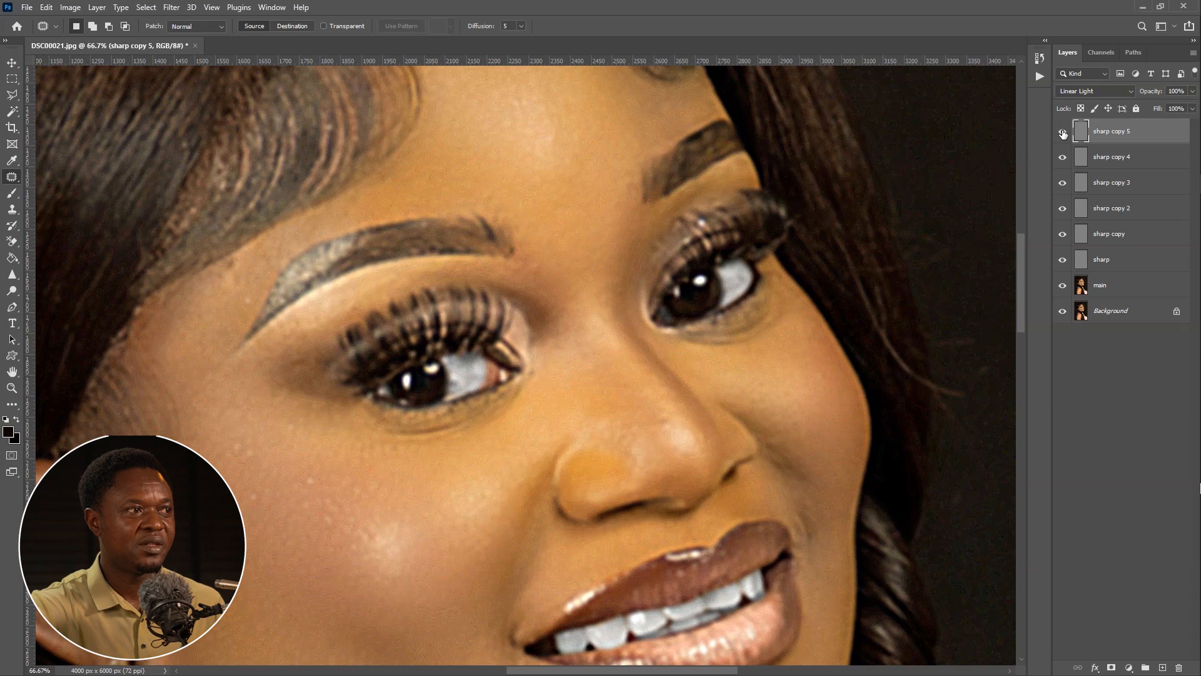
# Group all six sharpening layers and compare the whole portrait with and without the group
pyautogui.hotkey('ctrl', '-')
pyautogui.hotkey('ctrl', '-')
pyautogui.hotkey('ctrl', '-')
pyautogui.hotkey('ctrl', '-')
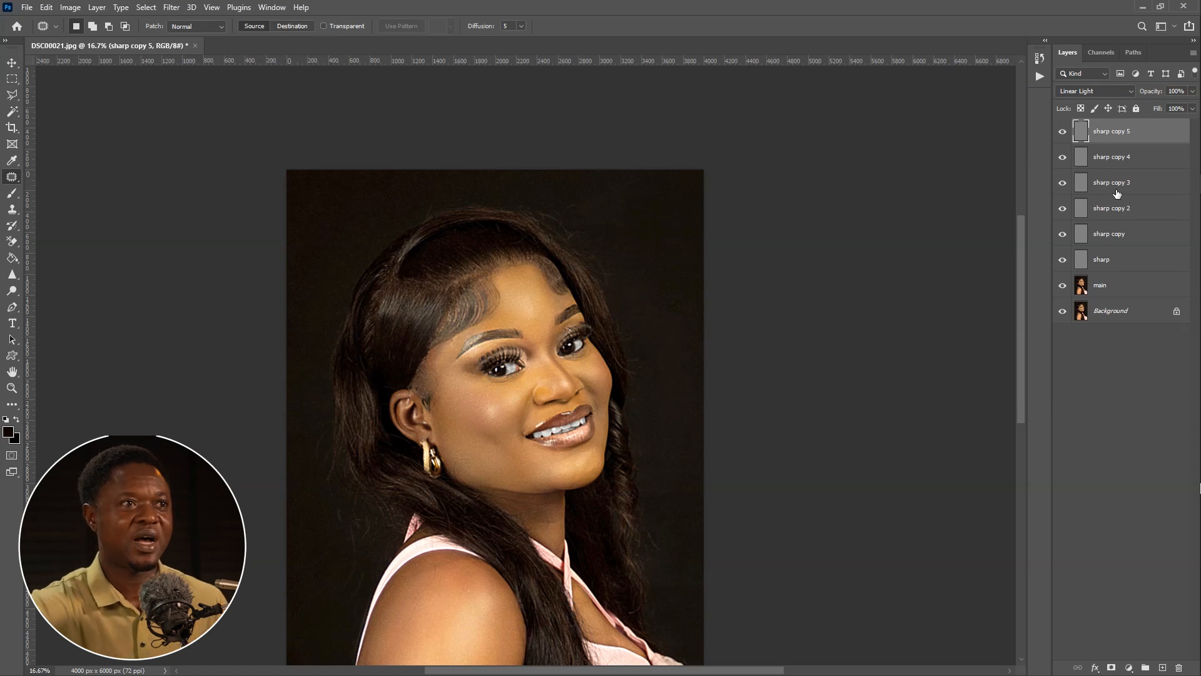
pyautogui.keyDown('shift'); pyautogui.click(1113, 262); pyautogui.keyUp('shift')
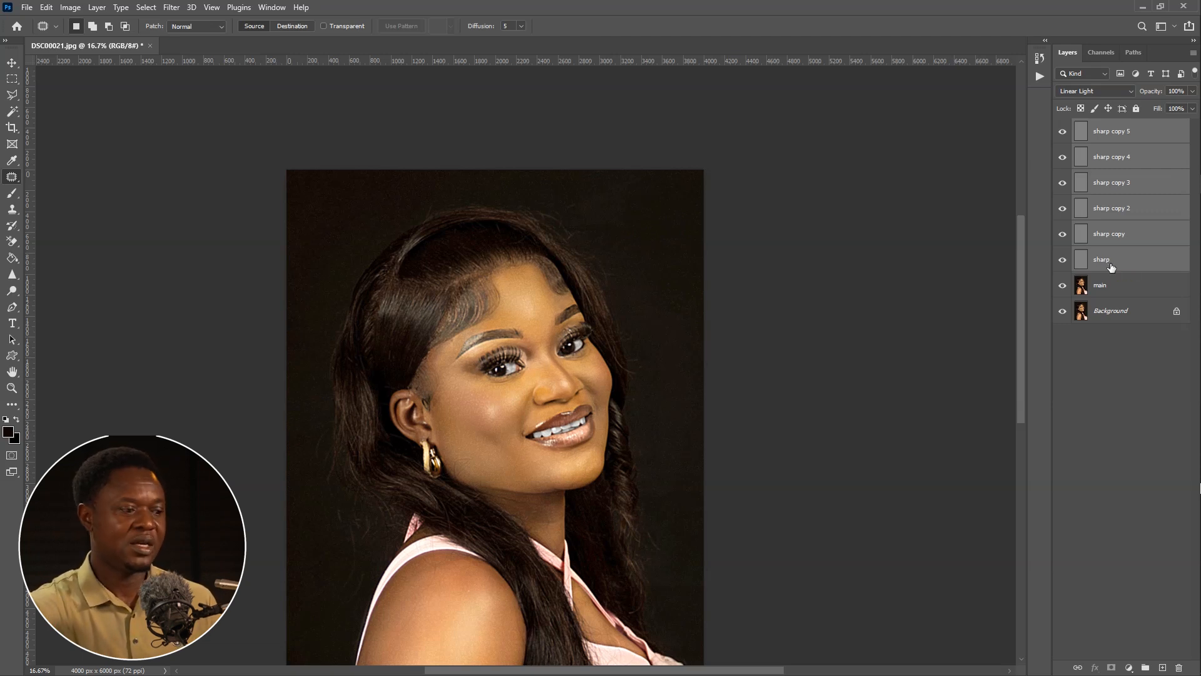
pyautogui.hotkey('ctrl', 'g')
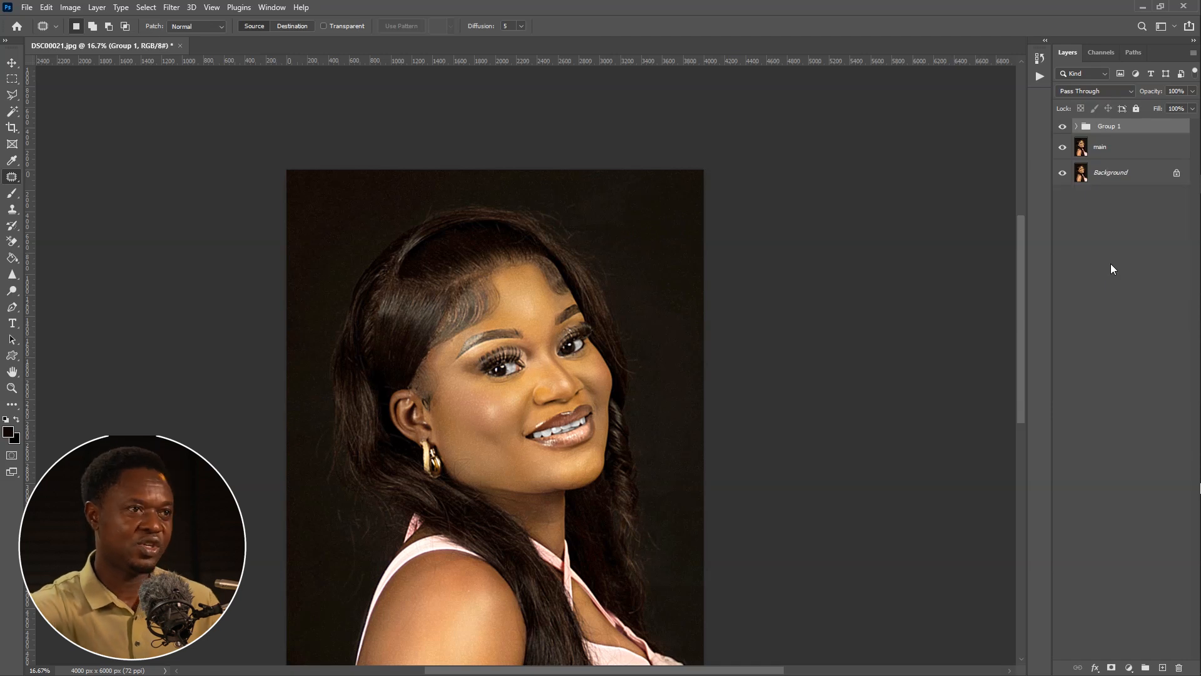
pyautogui.click(1063, 127)
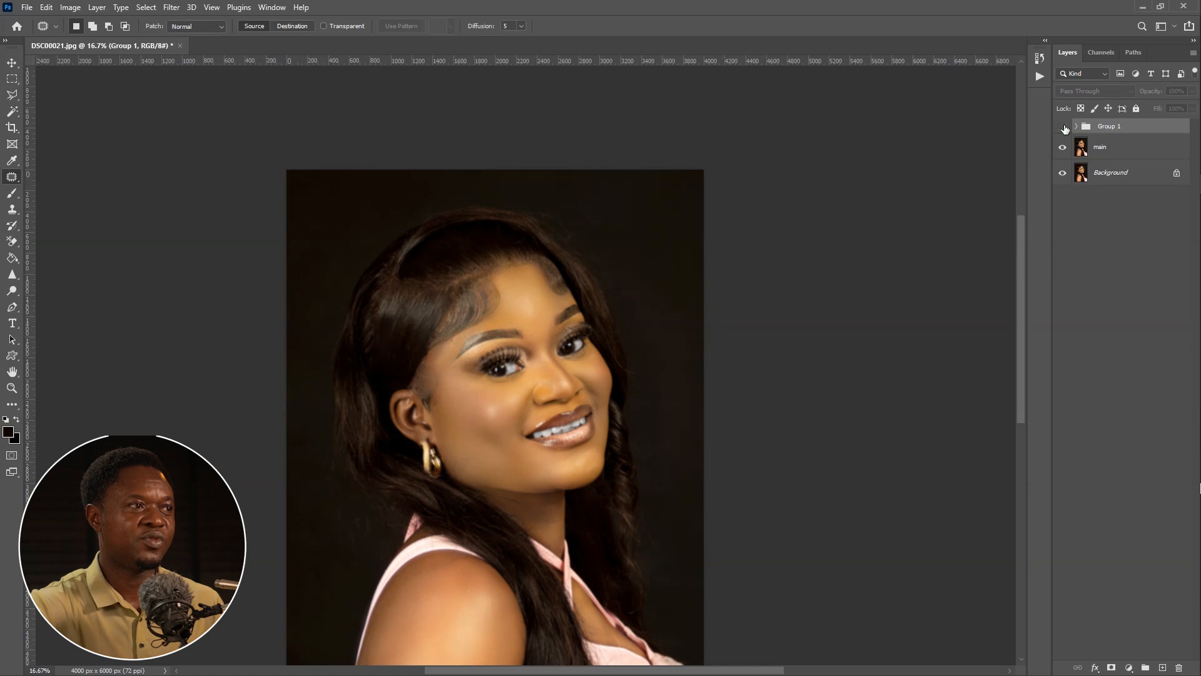
pyautogui.click(927, 247)
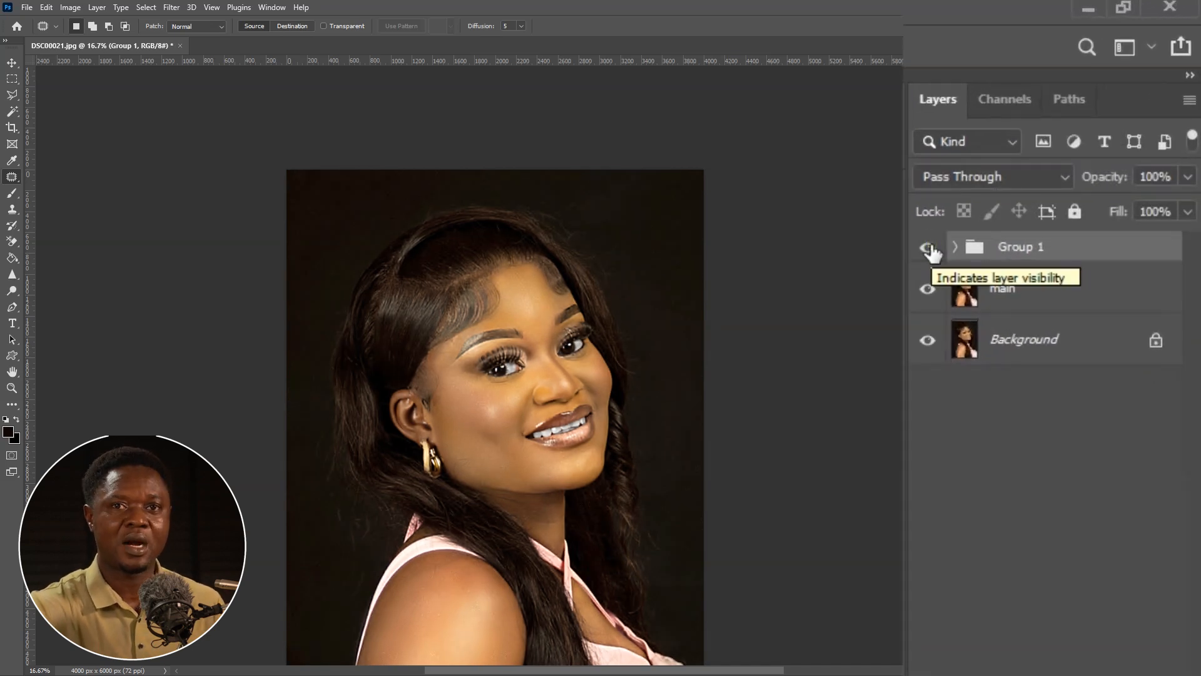
# Stamp all visible layers into a new layer above the sharpening group and open it in the Camera Raw Filter
pyautogui.click(955, 246)
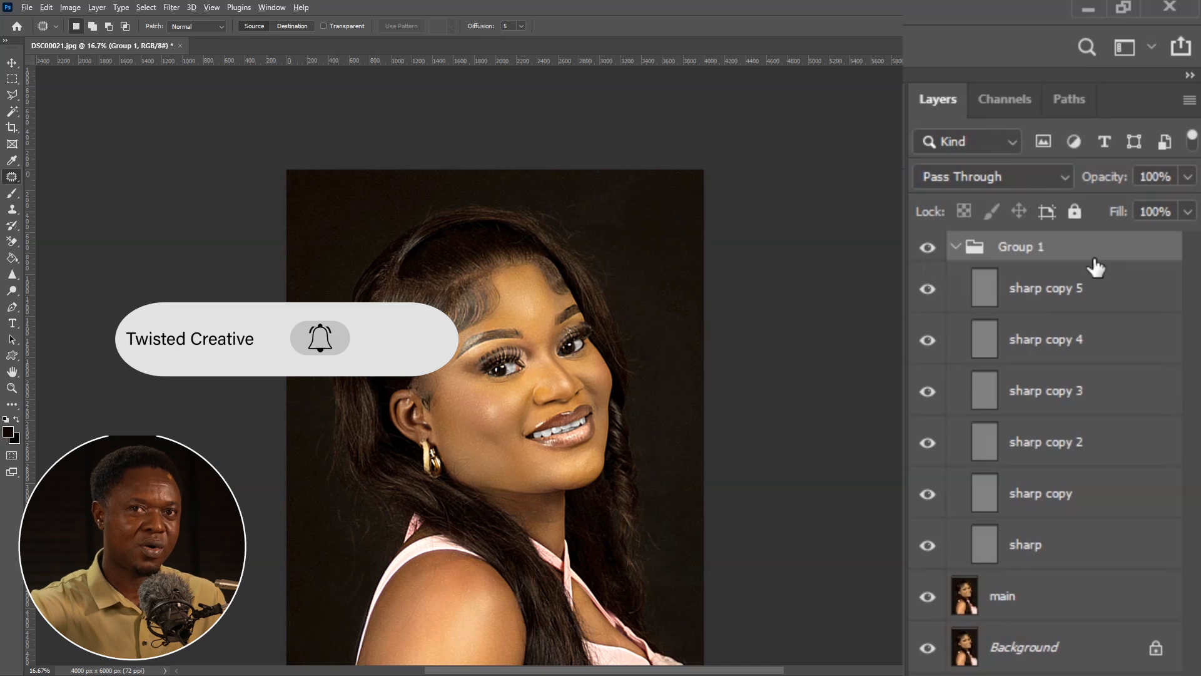
pyautogui.hotkey('ctrl', 'shift', 'alt', 'e')
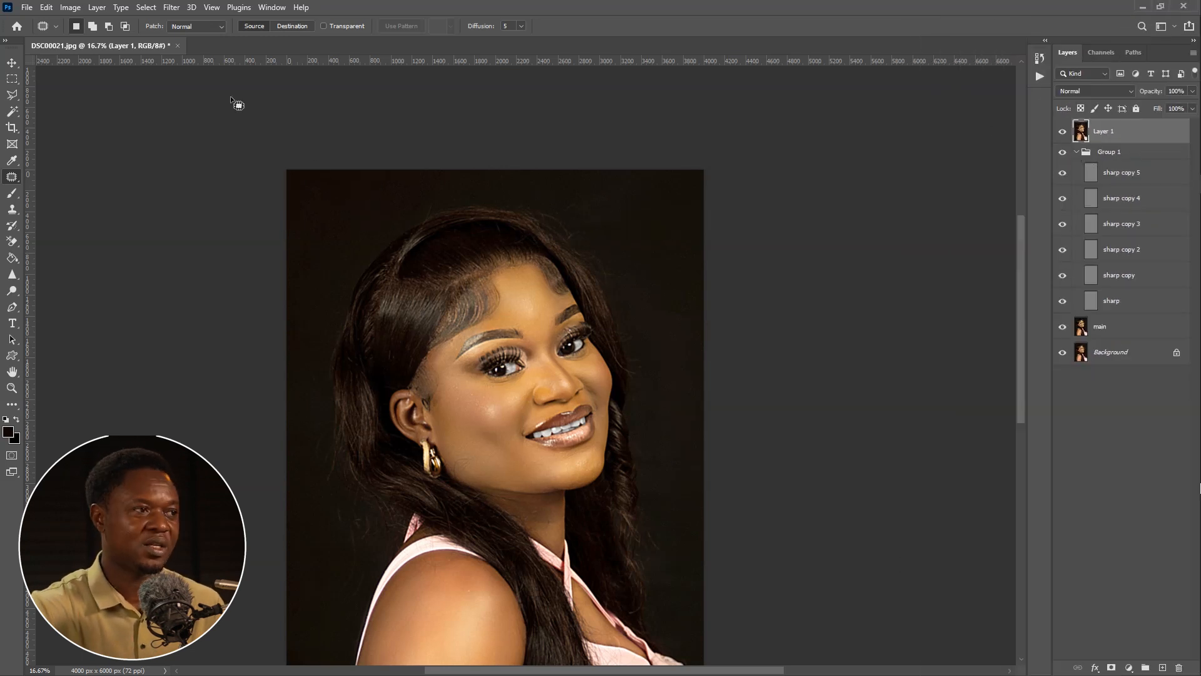
pyautogui.click(171, 7)
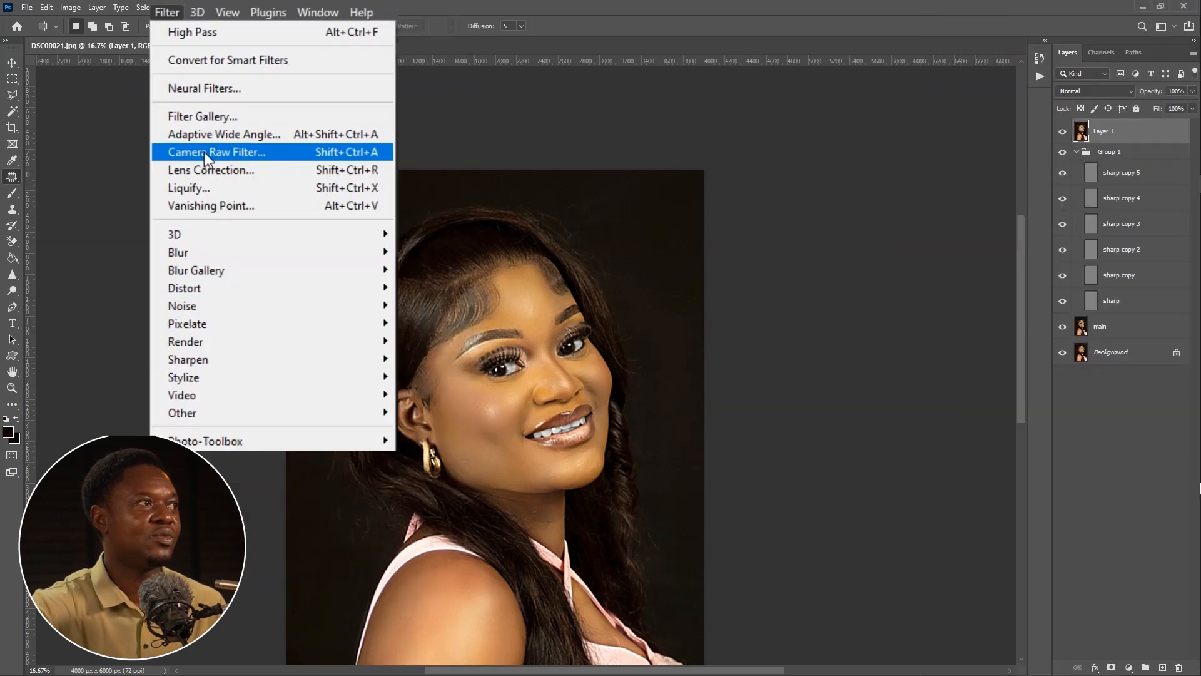
pyautogui.click(203, 152)
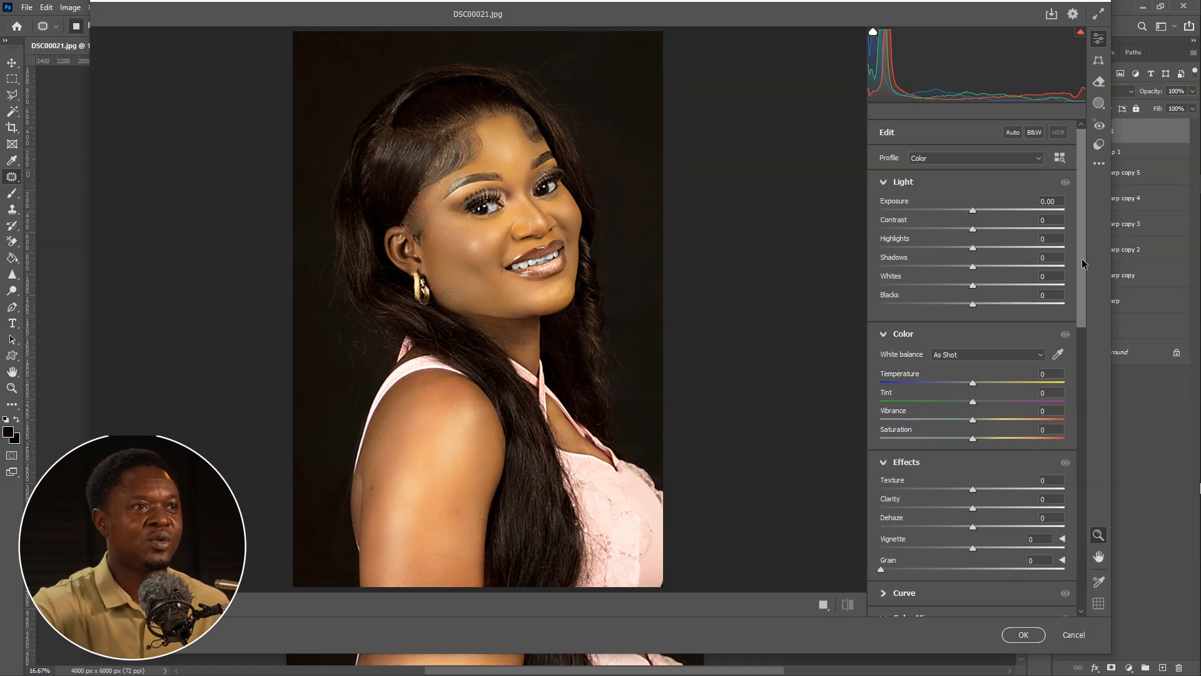
# Set the Camera Raw effects to Texture +10 and Clarity +10
pyautogui.scroll(-3, 1084, 264)
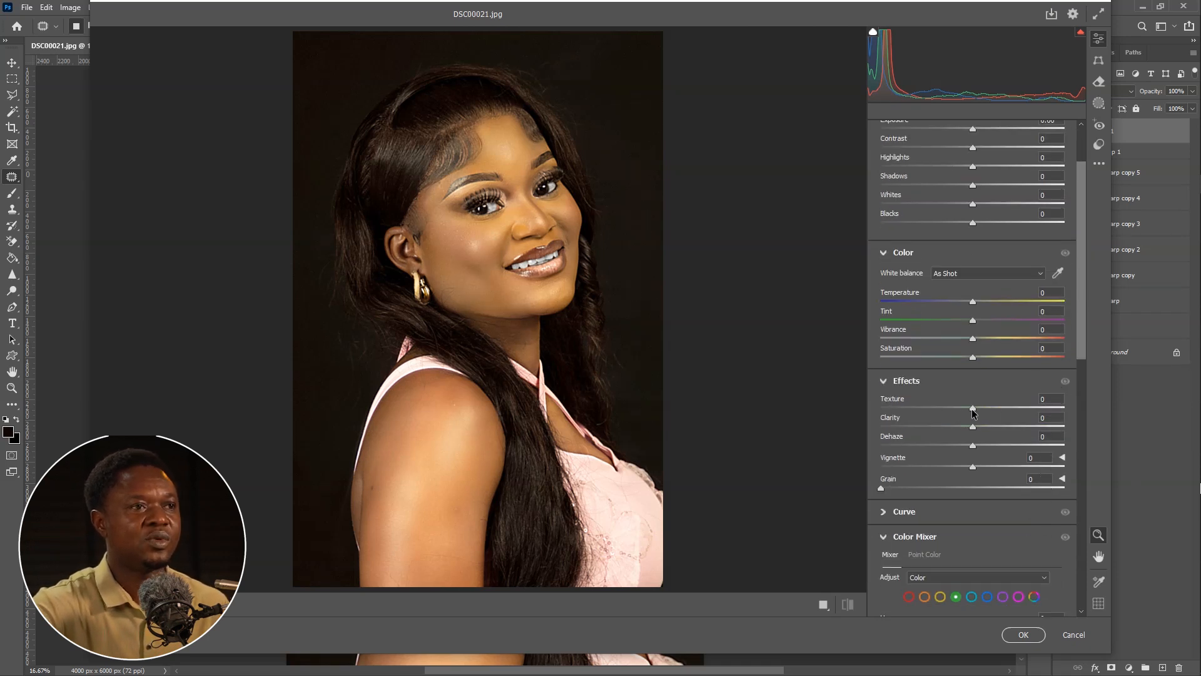
pyautogui.moveTo(975, 408); pyautogui.dragTo(981, 408)
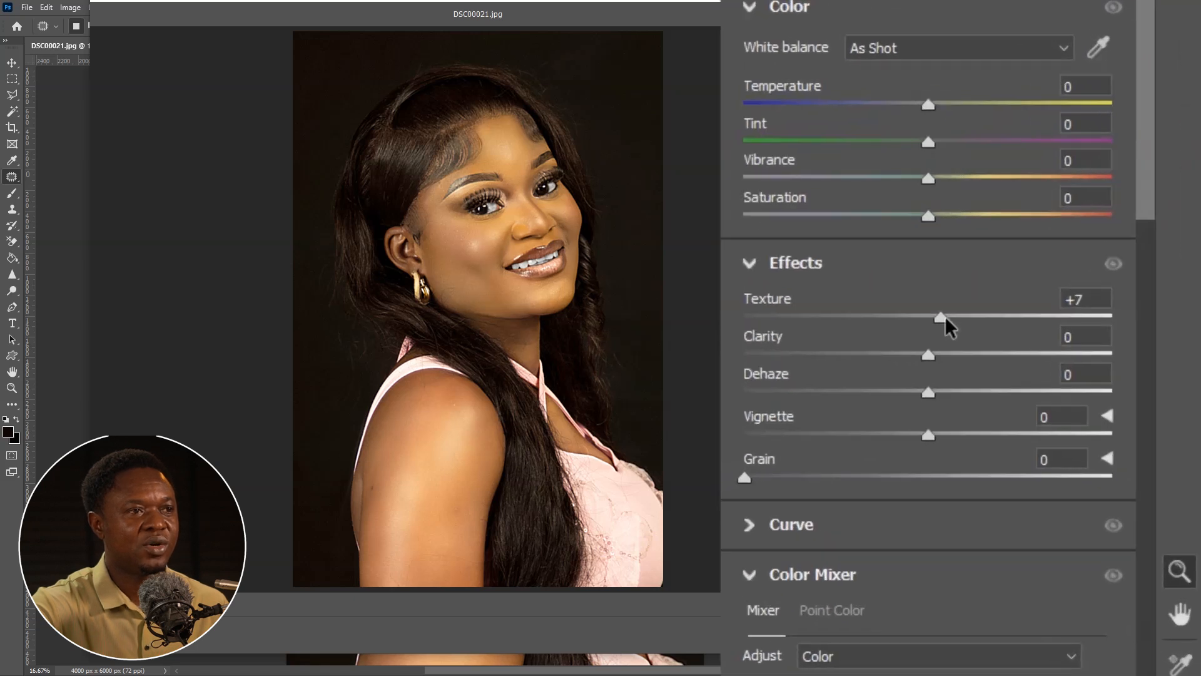
pyautogui.moveTo(946, 317); pyautogui.dragTo(951, 321)
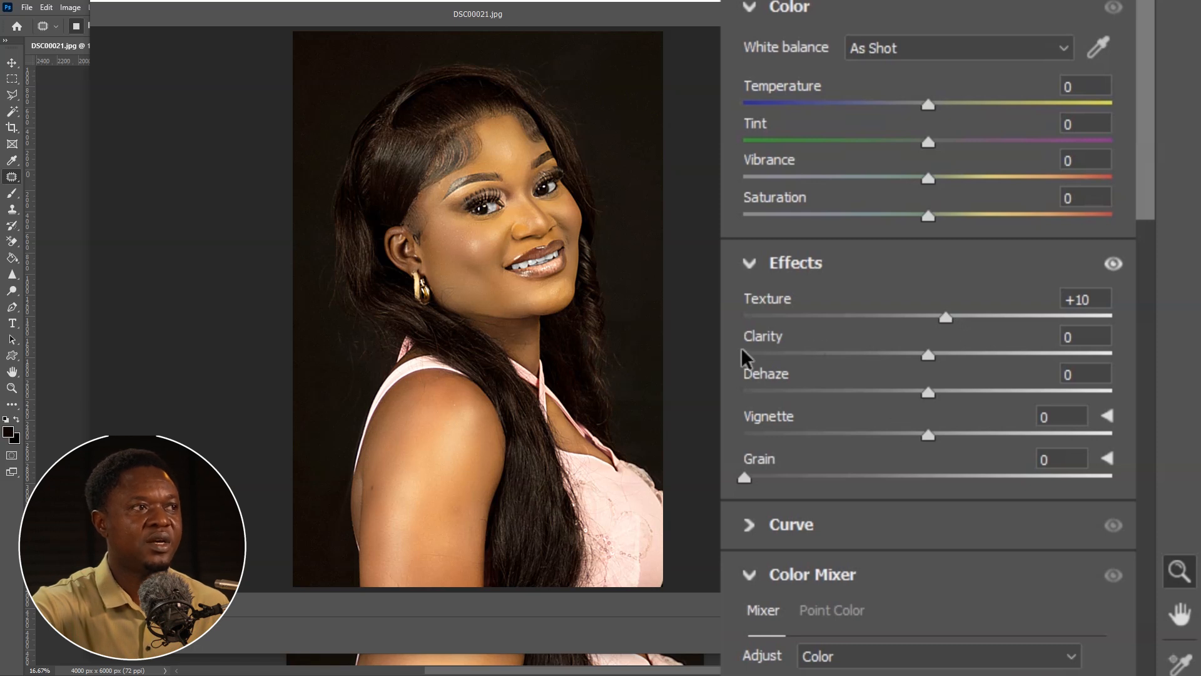
pyautogui.moveTo(928, 353); pyautogui.dragTo(935, 351)
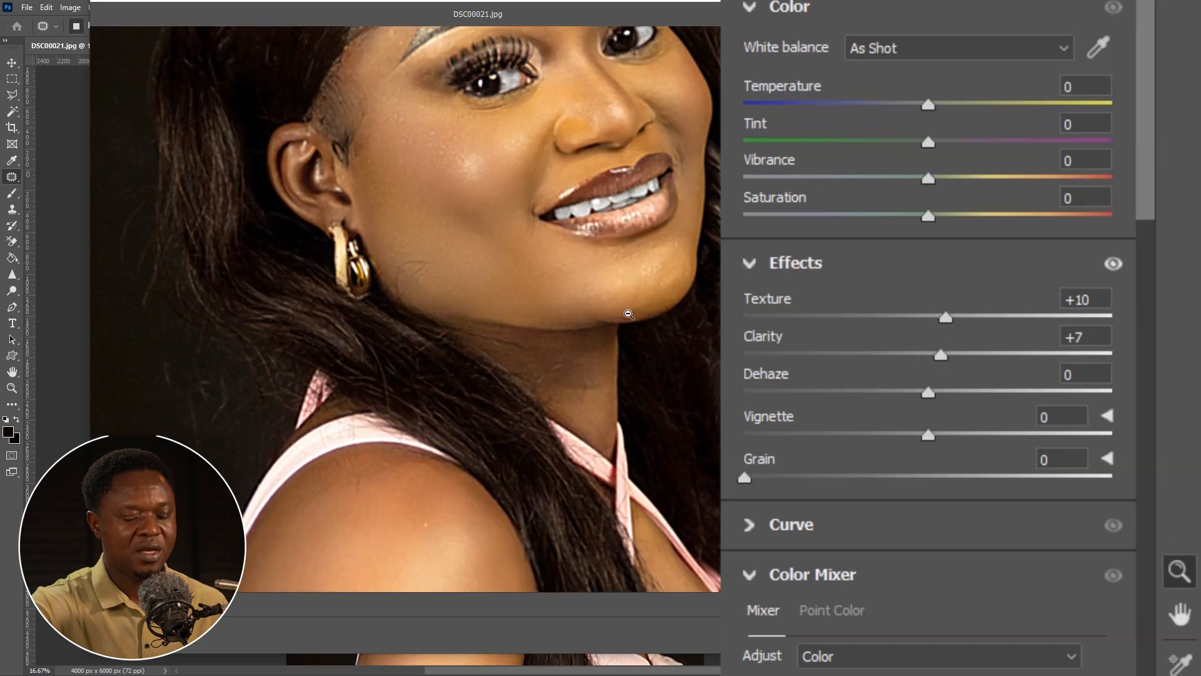
pyautogui.press('h')
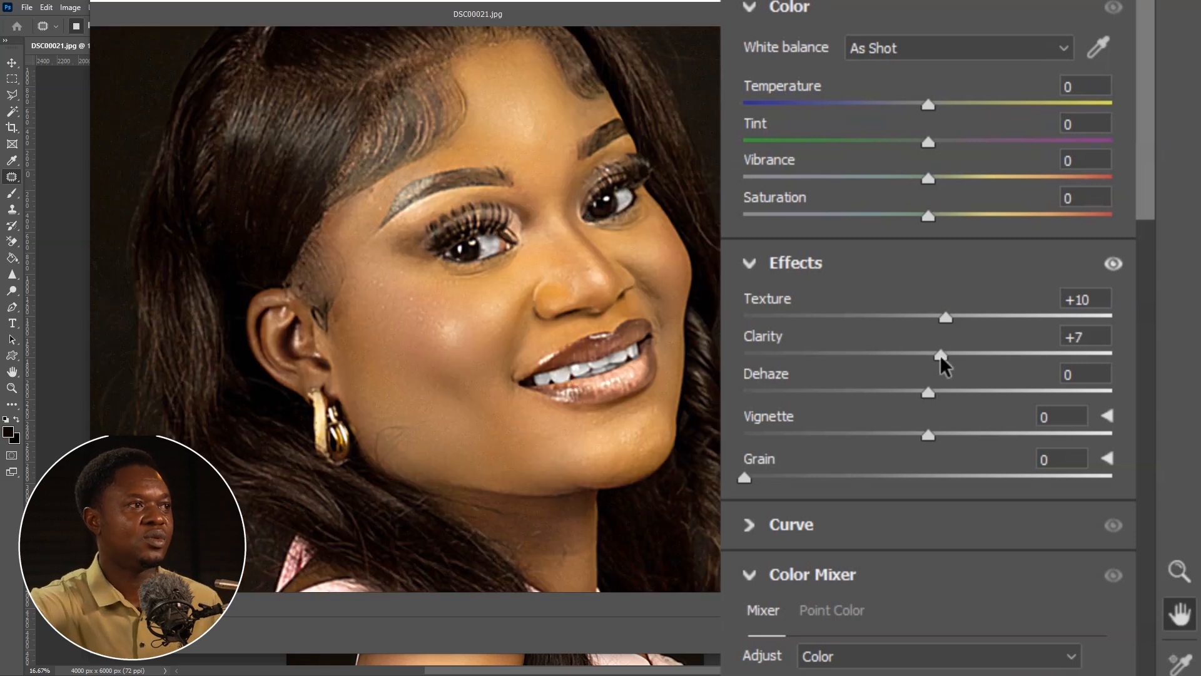
pyautogui.moveTo(940, 355); pyautogui.dragTo(946, 356)
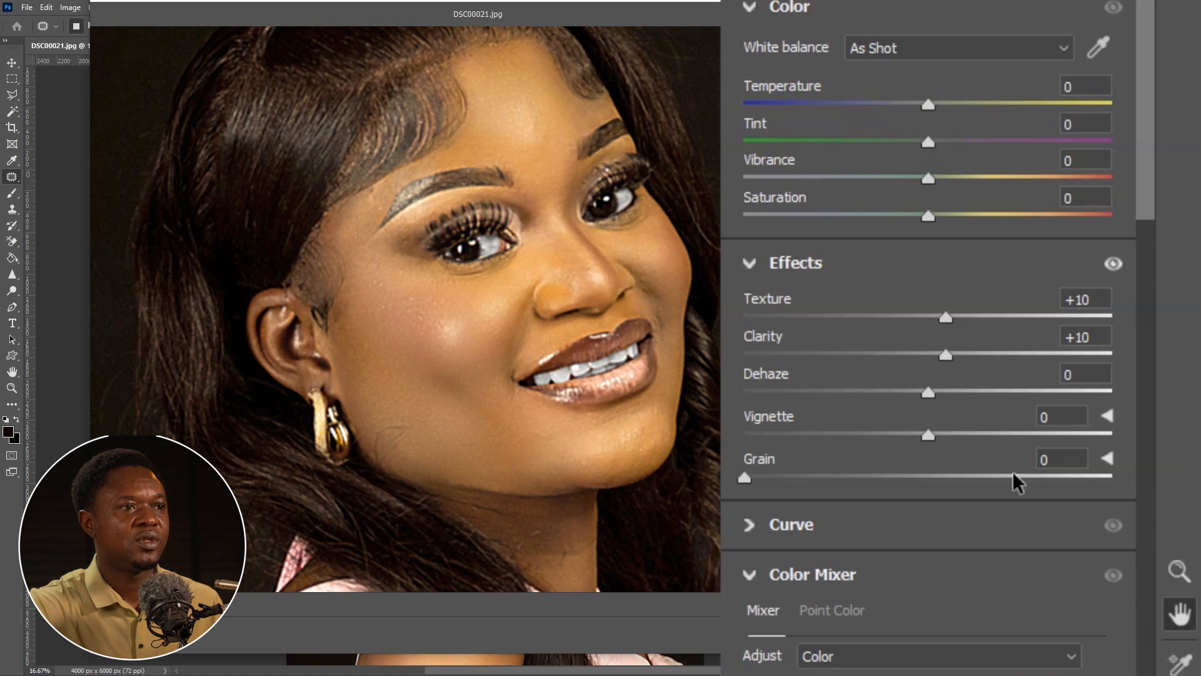
# Set the Camera Raw sharpening to 12, with Radius 1.3 and Detail 50
pyautogui.scroll(-2, 1079, 353)
pyautogui.moveTo(1079, 354); pyautogui.dragTo(1077, 462)
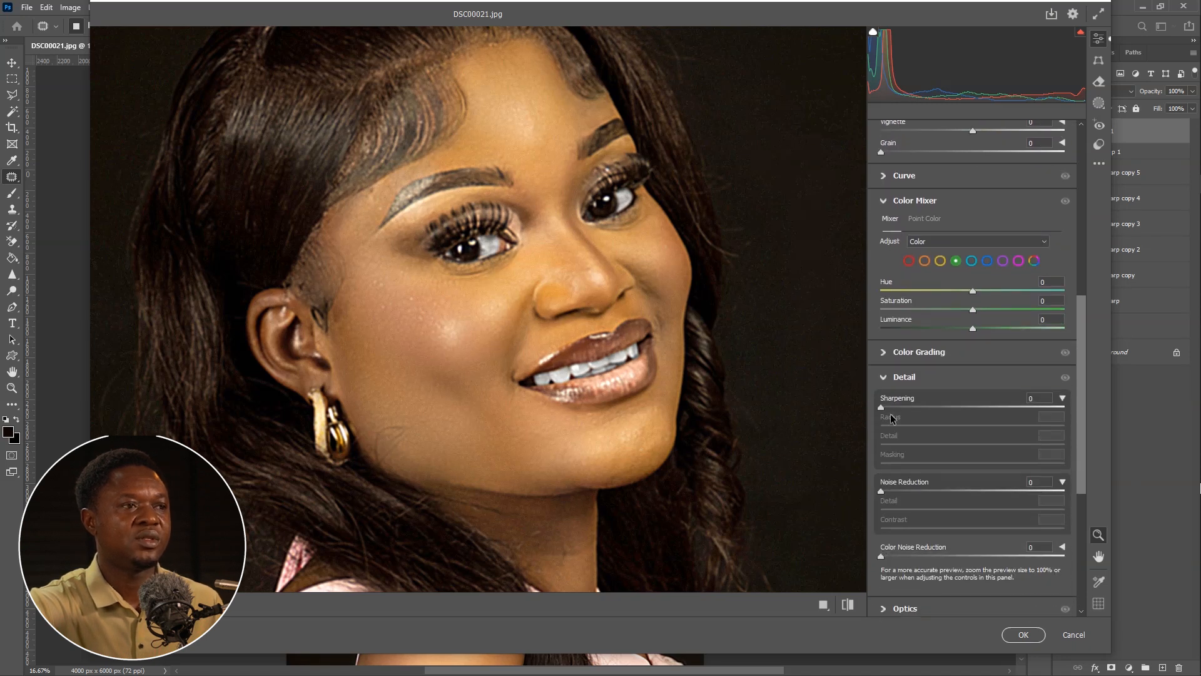
pyautogui.moveTo(890, 412); pyautogui.dragTo(898, 411)
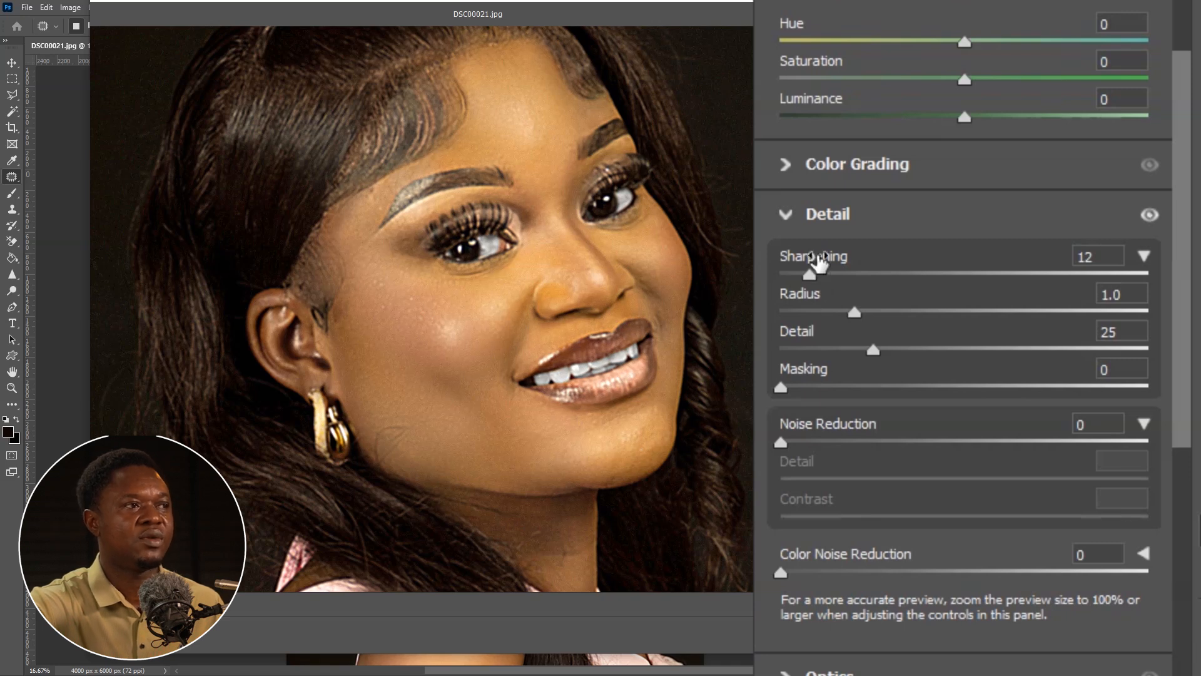
pyautogui.moveTo(855, 312); pyautogui.dragTo(932, 313)
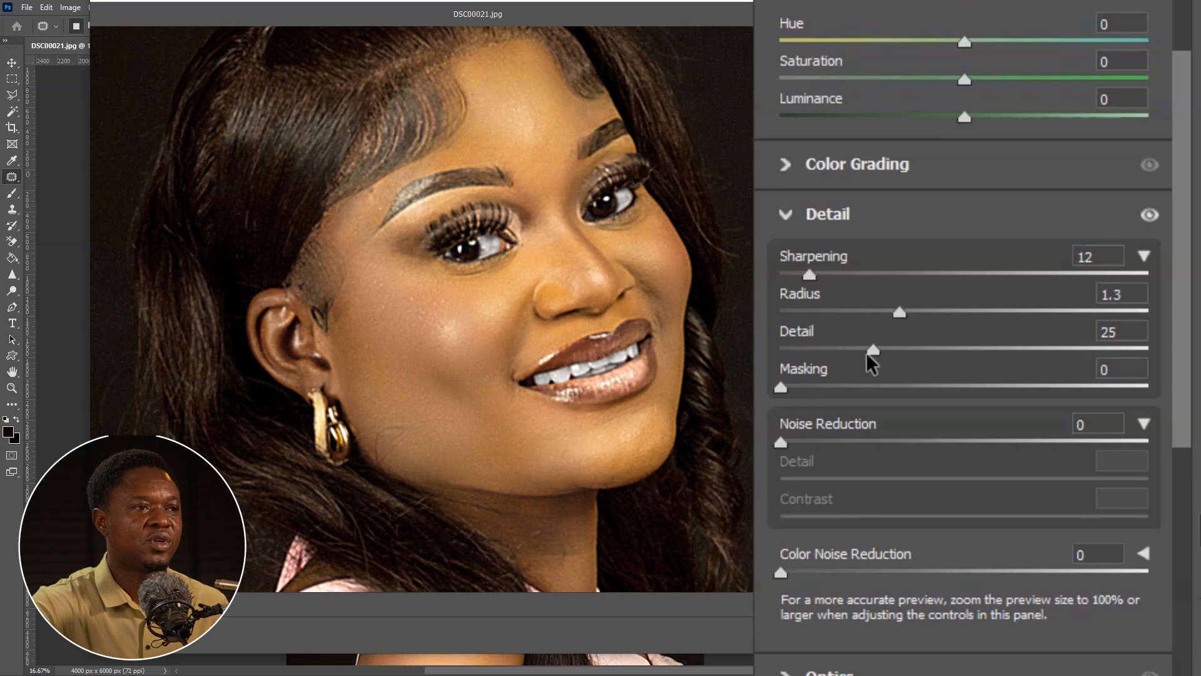
pyautogui.moveTo(876, 345); pyautogui.dragTo(965, 352)
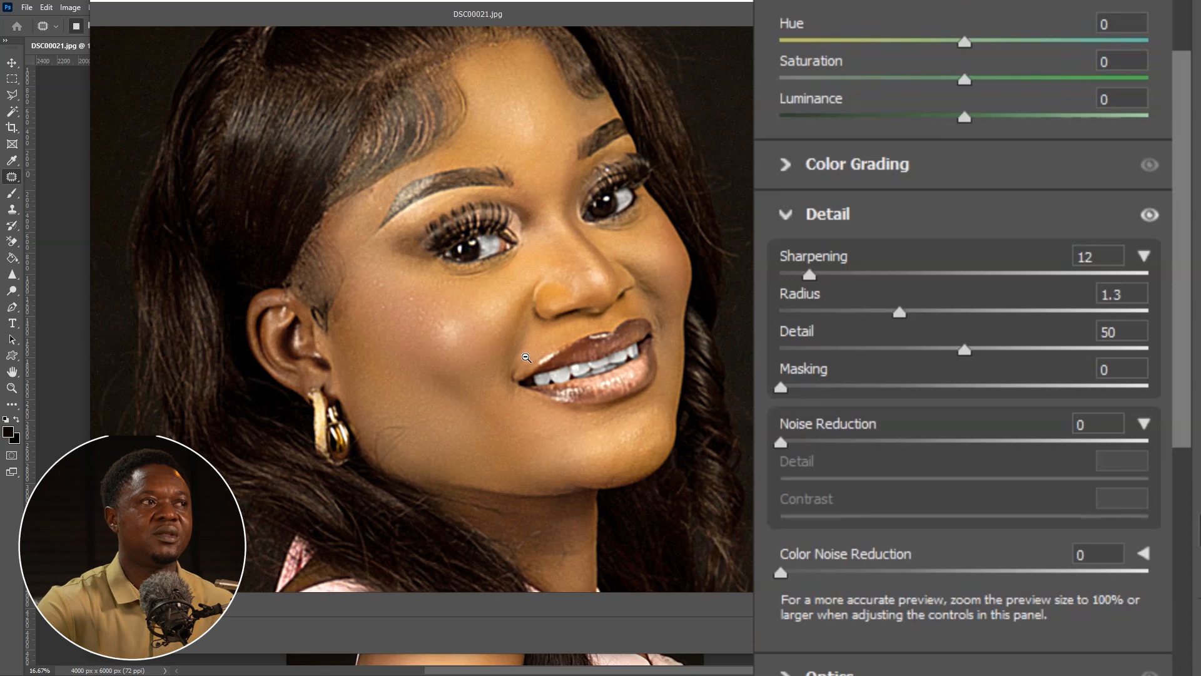
# Set the Camera Raw noise reduction to 43, with its Detail at 70
pyautogui.moveTo(1182, 311); pyautogui.dragTo(1183, 376)
pyautogui.moveTo(788, 300); pyautogui.dragTo(838, 295)
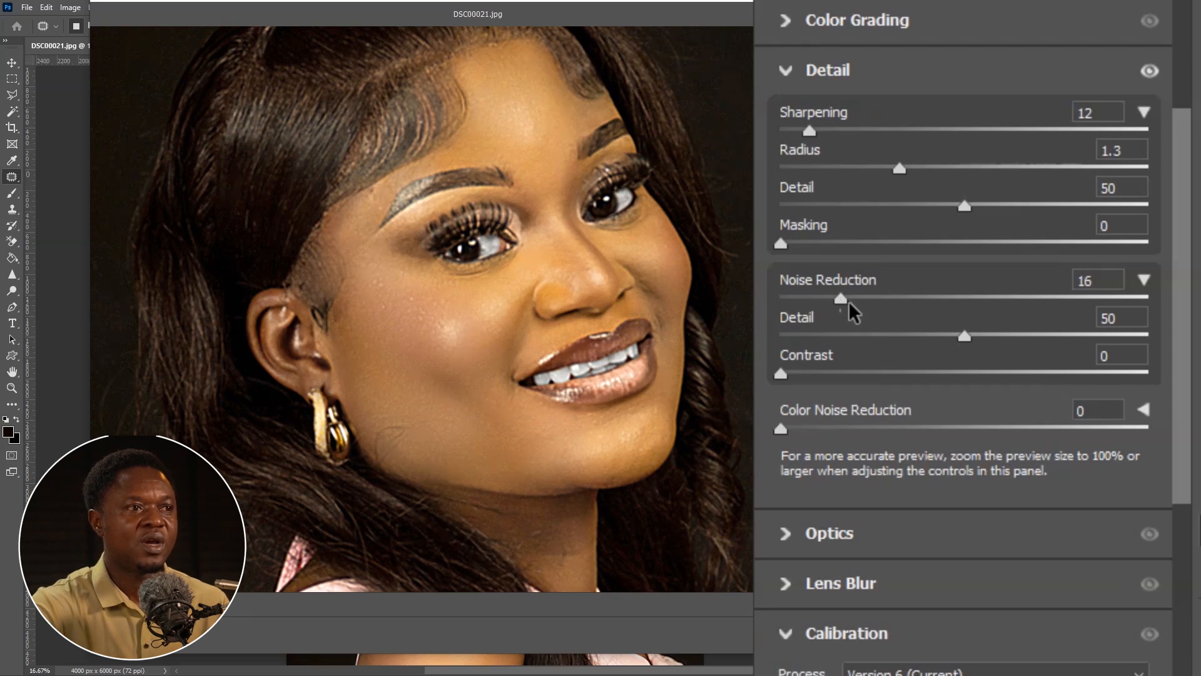
pyautogui.moveTo(840, 297); pyautogui.dragTo(894, 297)
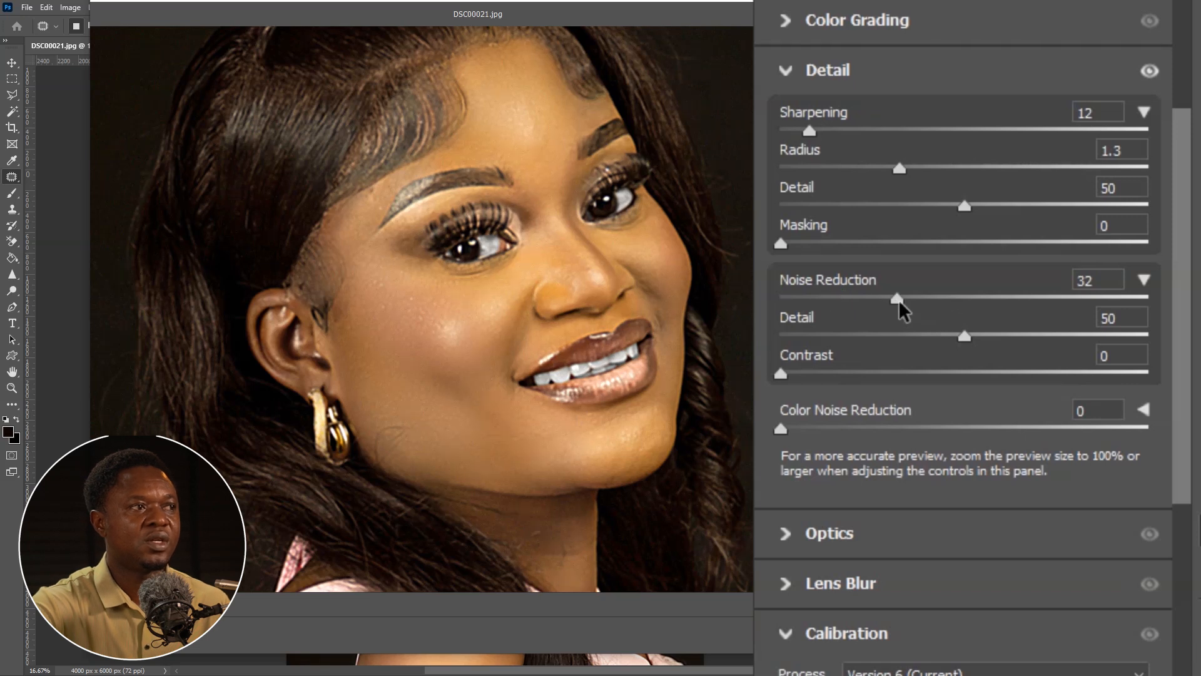
pyautogui.moveTo(897, 298); pyautogui.dragTo(932, 296)
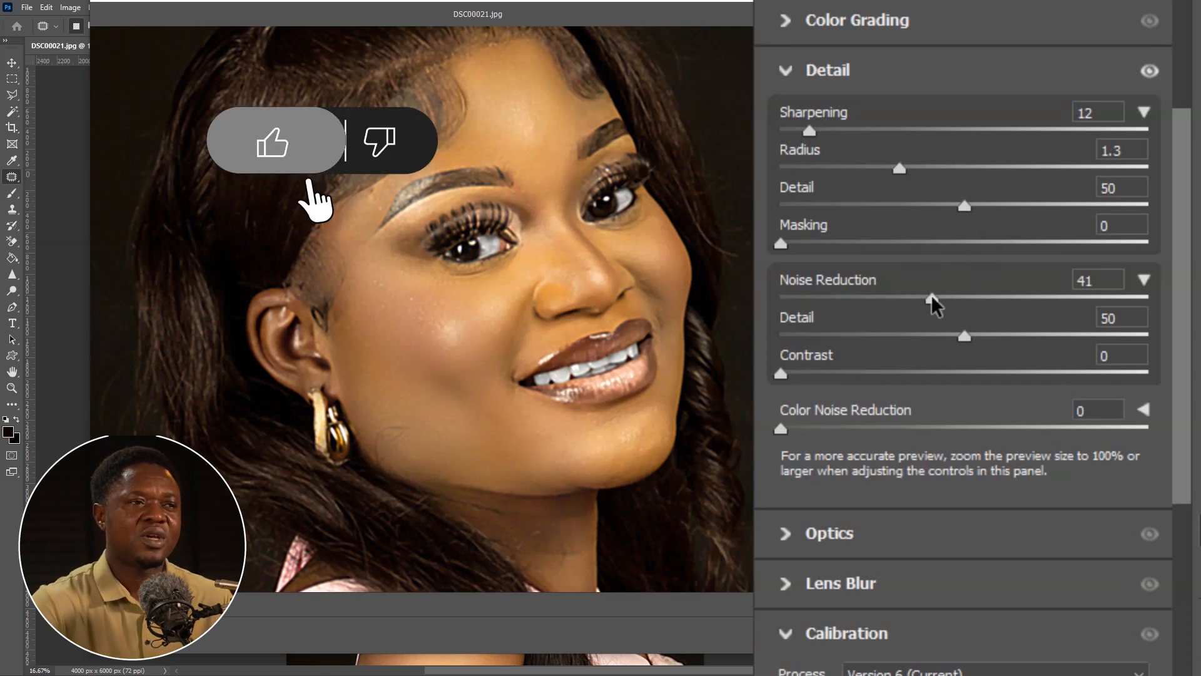
pyautogui.moveTo(932, 296); pyautogui.dragTo(938, 296)
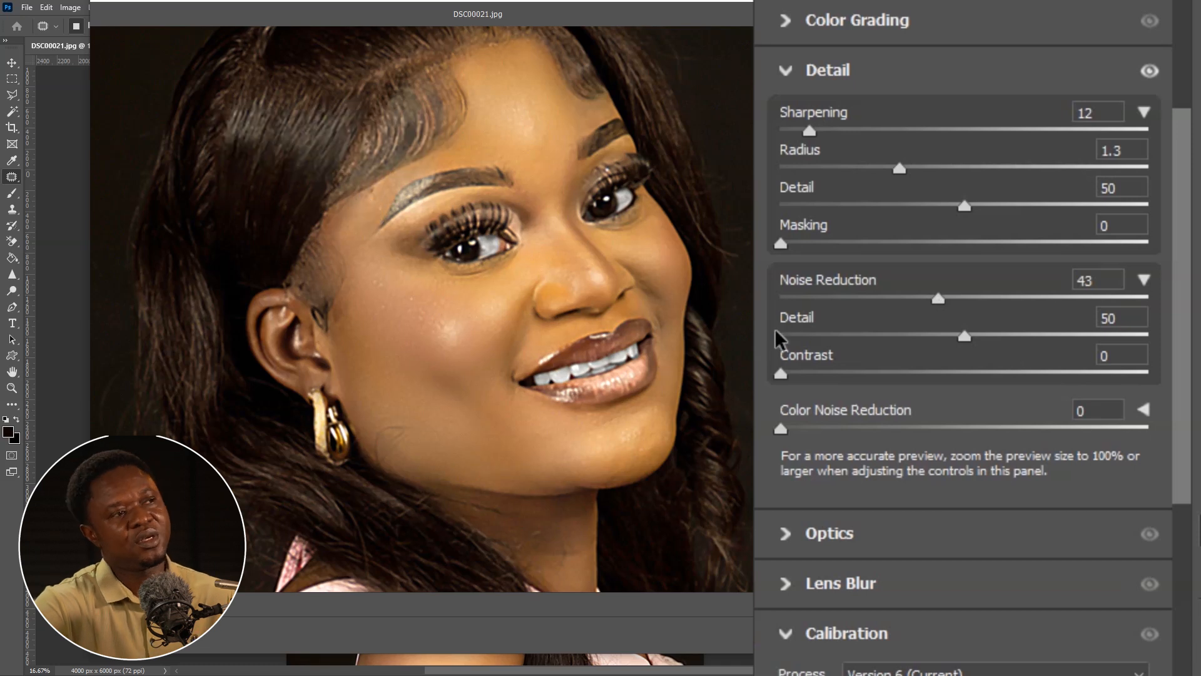
pyautogui.moveTo(962, 332); pyautogui.dragTo(1036, 336)
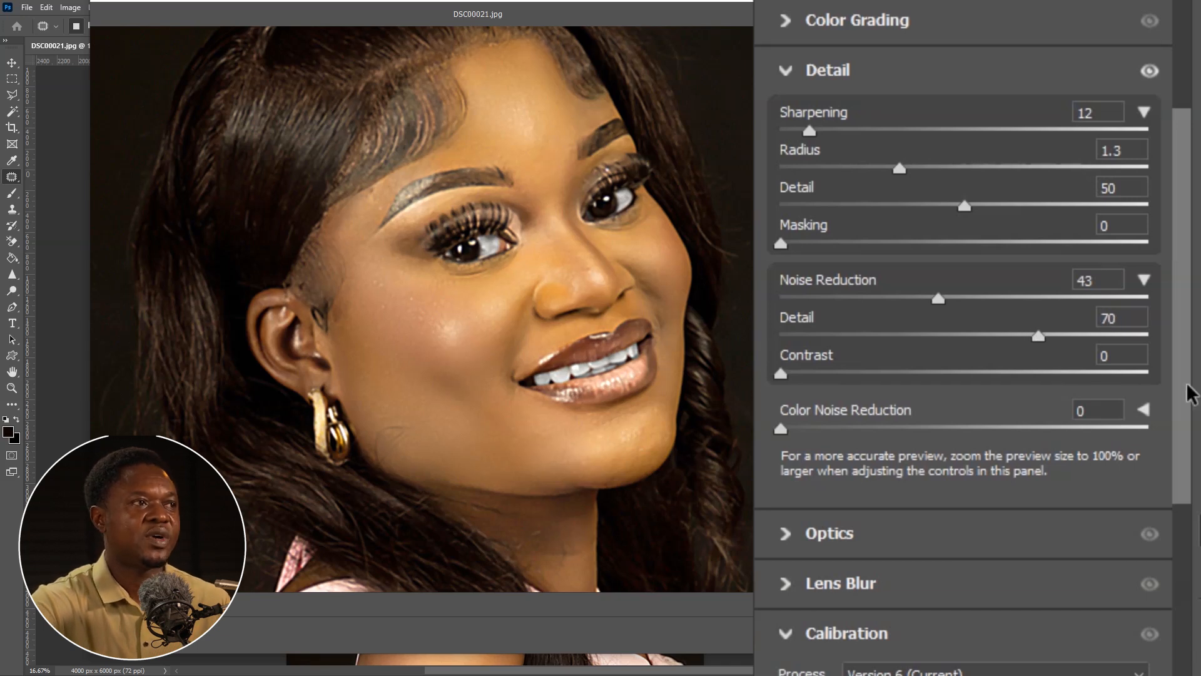
# Set the Blue Primary saturation to +10 in the calibration settings and apply the Camera Raw Filter
pyautogui.moveTo(1185, 384); pyautogui.dragTo(1184, 560)
pyautogui.moveTo(977, 608); pyautogui.dragTo(988, 589)
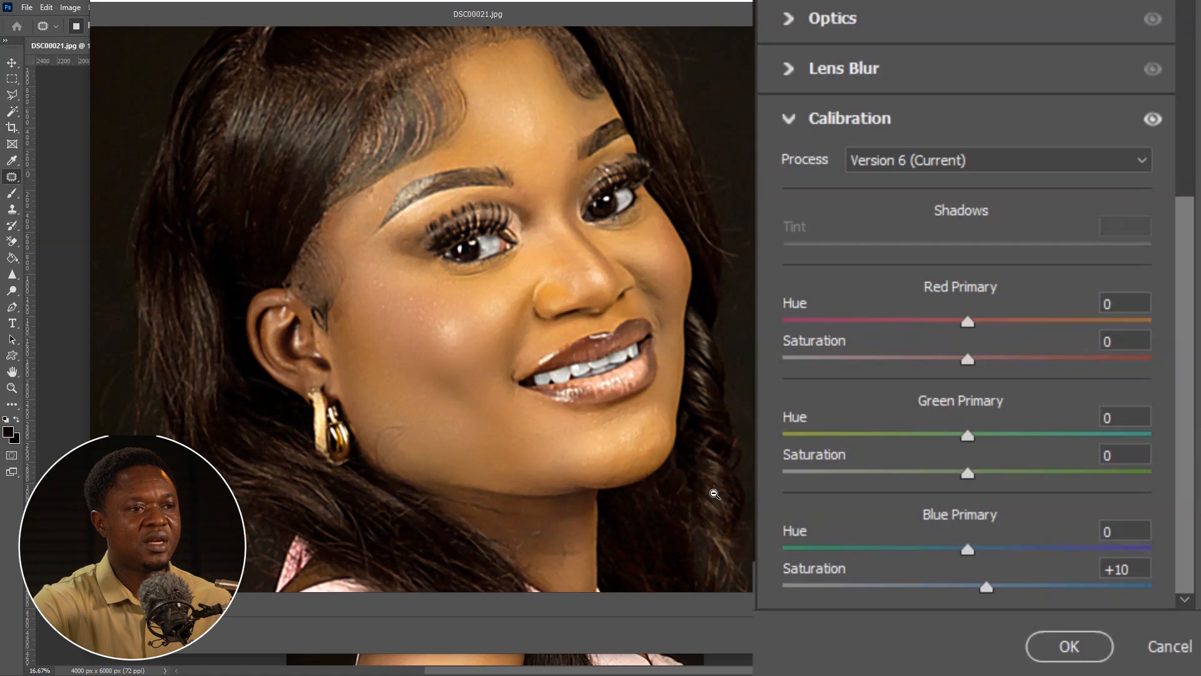
pyautogui.click(1069, 647)
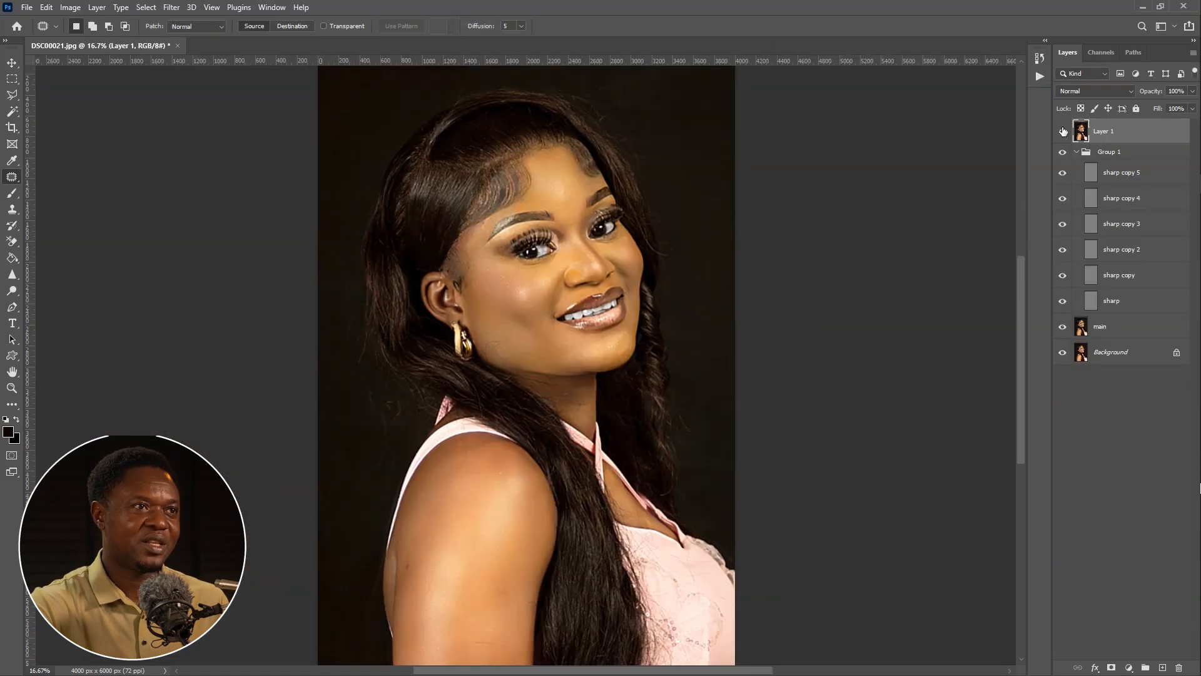
# Compare the face up close with and without the Camera Raw-filtered merged layer
pyautogui.hotkey('ctrl', '+')
pyautogui.hotkey('ctrl', '+')
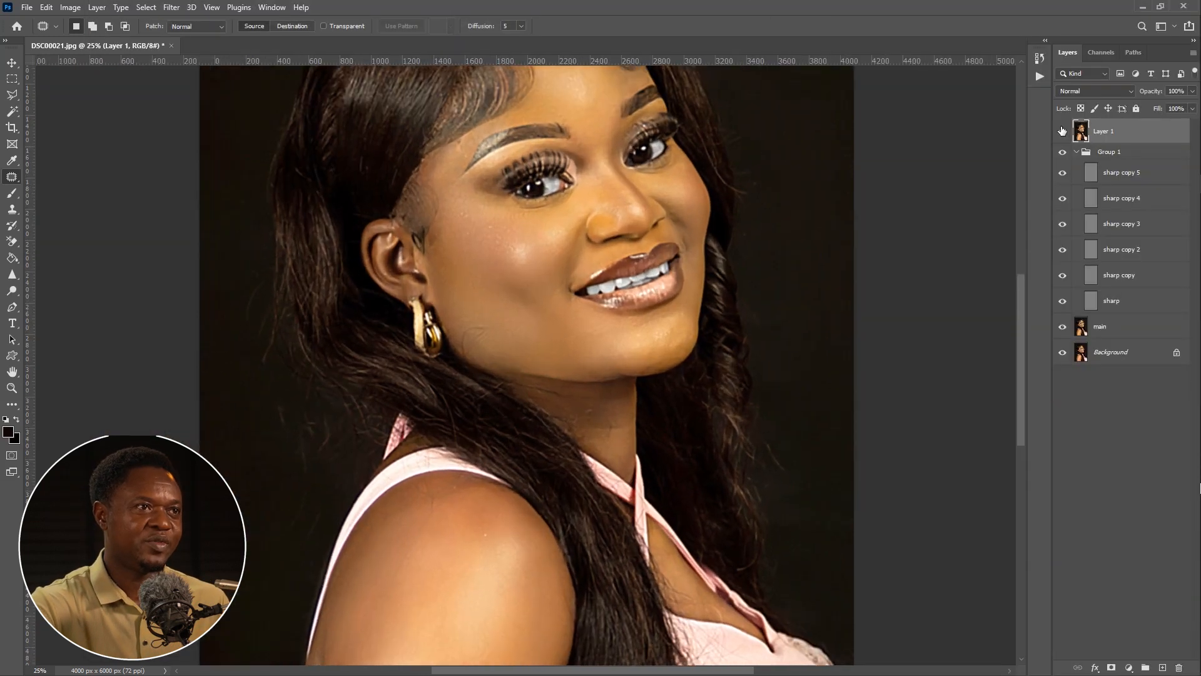
pyautogui.scroll(3, 720, 198)
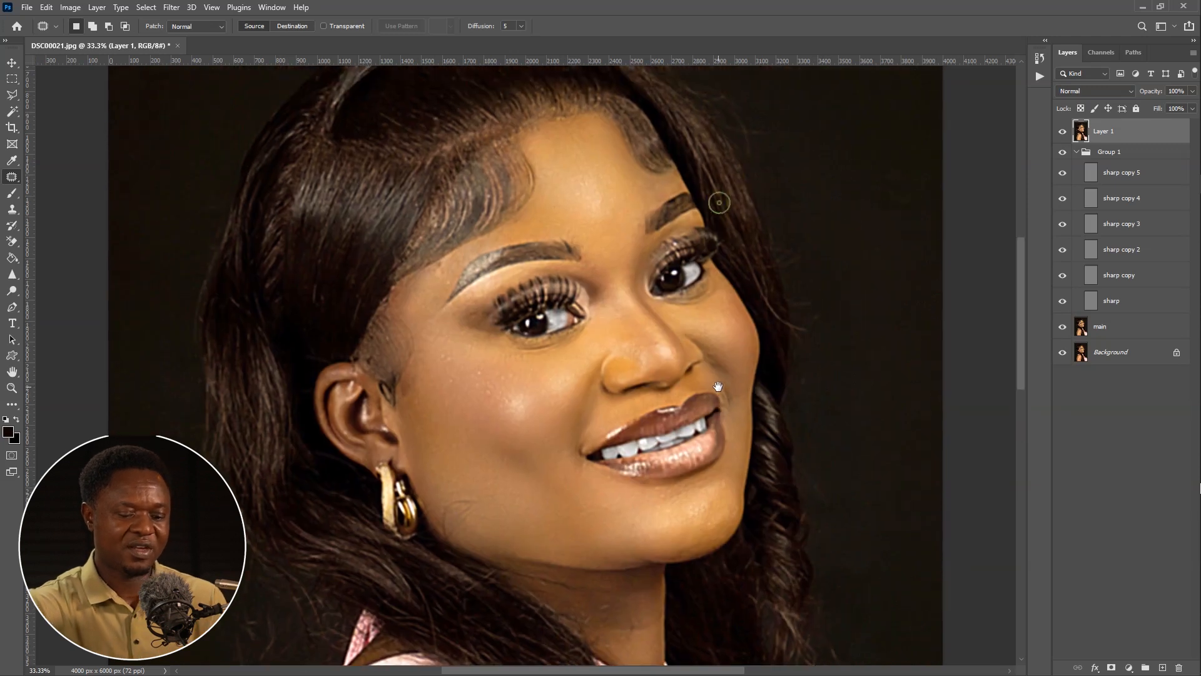
pyautogui.click(1063, 132)
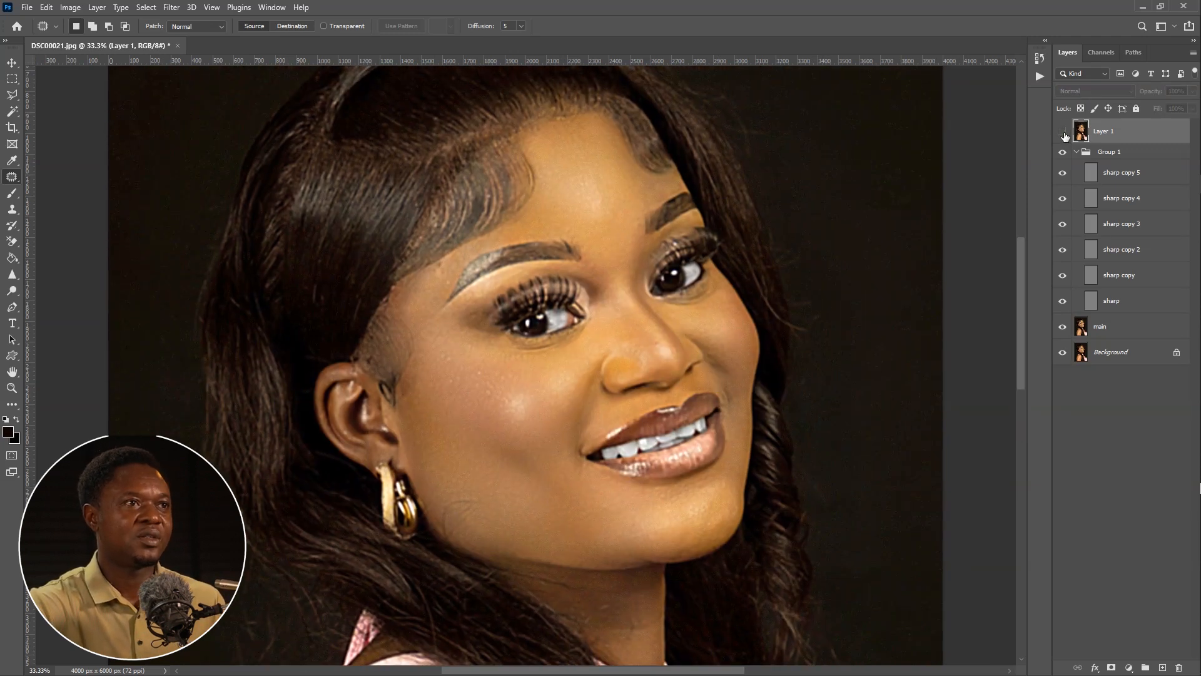
pyautogui.click(1064, 132)
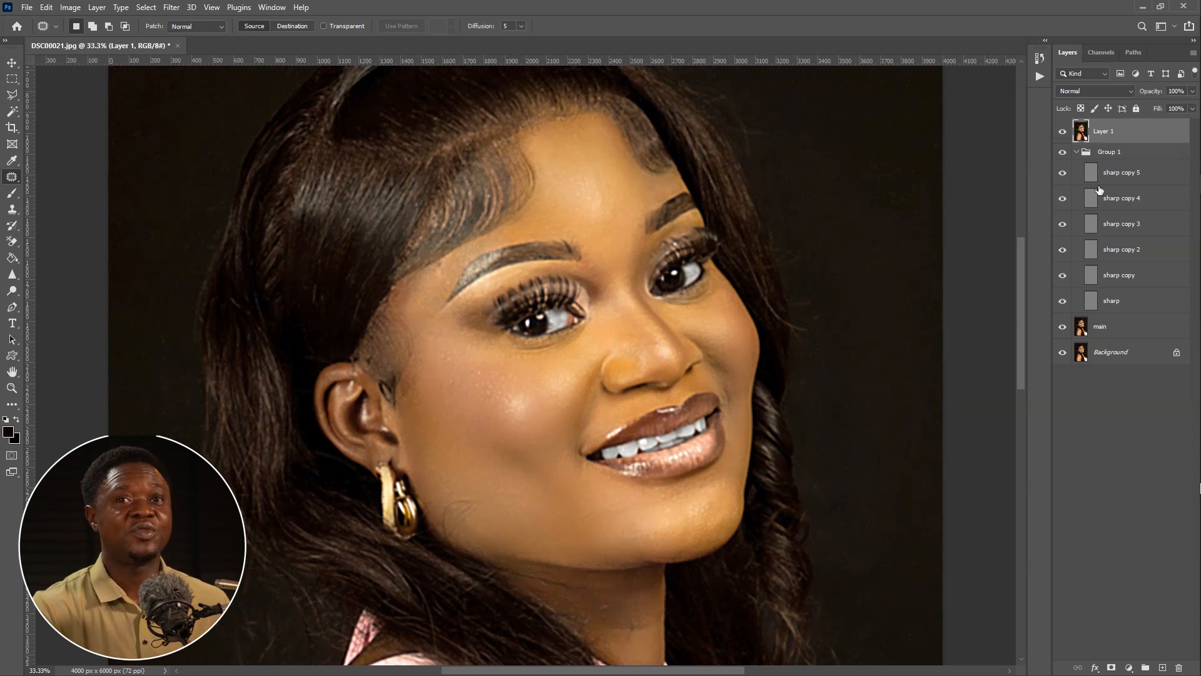
# Compare the sharpened result with the original Background layer, both on the face up close and on the whole portrait
pyautogui.keyDown('alt'); pyautogui.click(1063, 354); pyautogui.keyUp('alt')
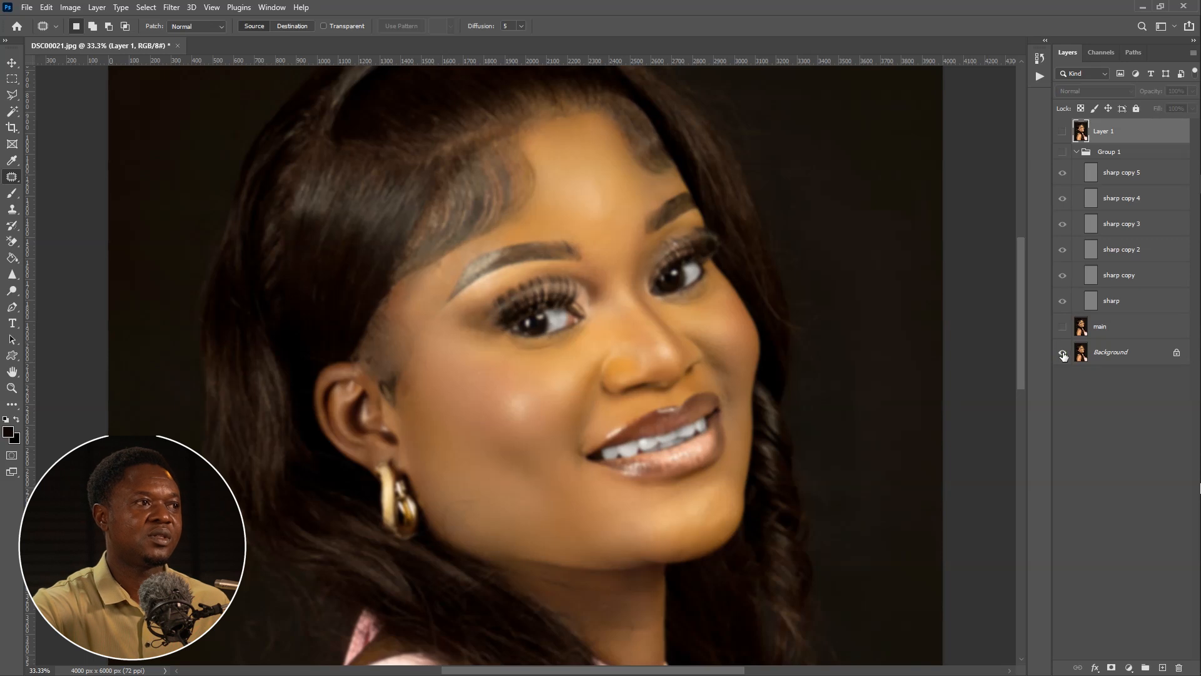
pyautogui.keyDown('alt'); pyautogui.click(1063, 354); pyautogui.keyUp('alt')
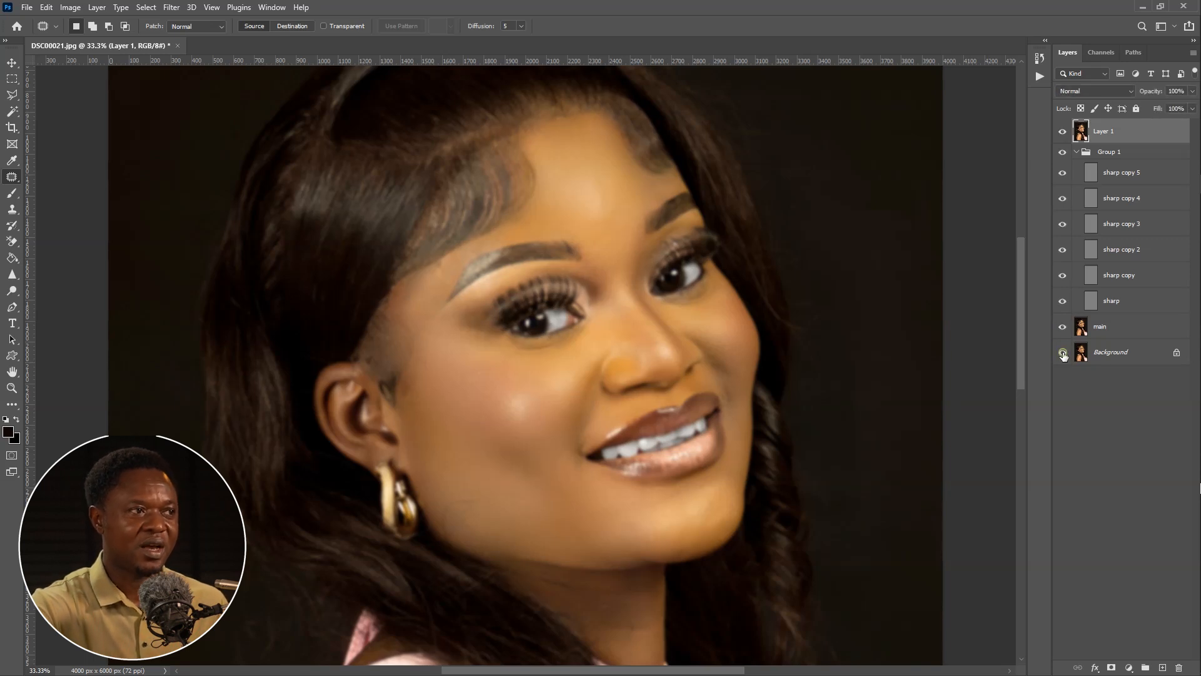
pyautogui.keyDown('alt'); pyautogui.click(1063, 354); pyautogui.keyUp('alt')
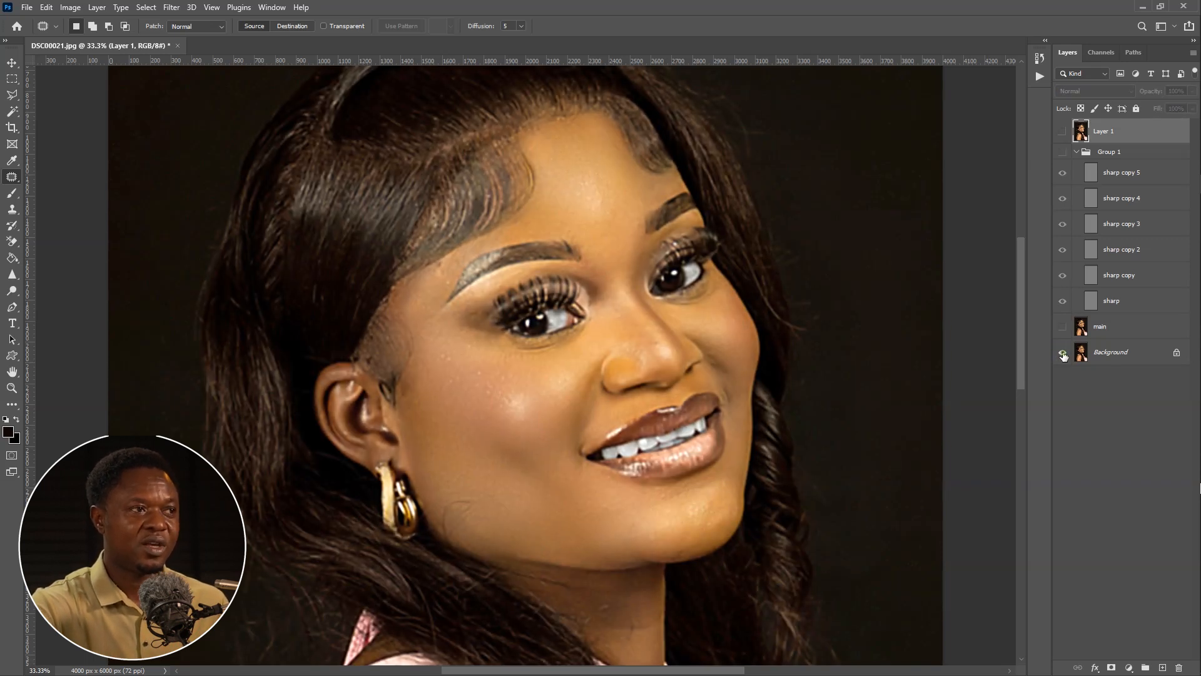
pyautogui.keyDown('alt'); pyautogui.click(1063, 354); pyautogui.keyUp('alt')
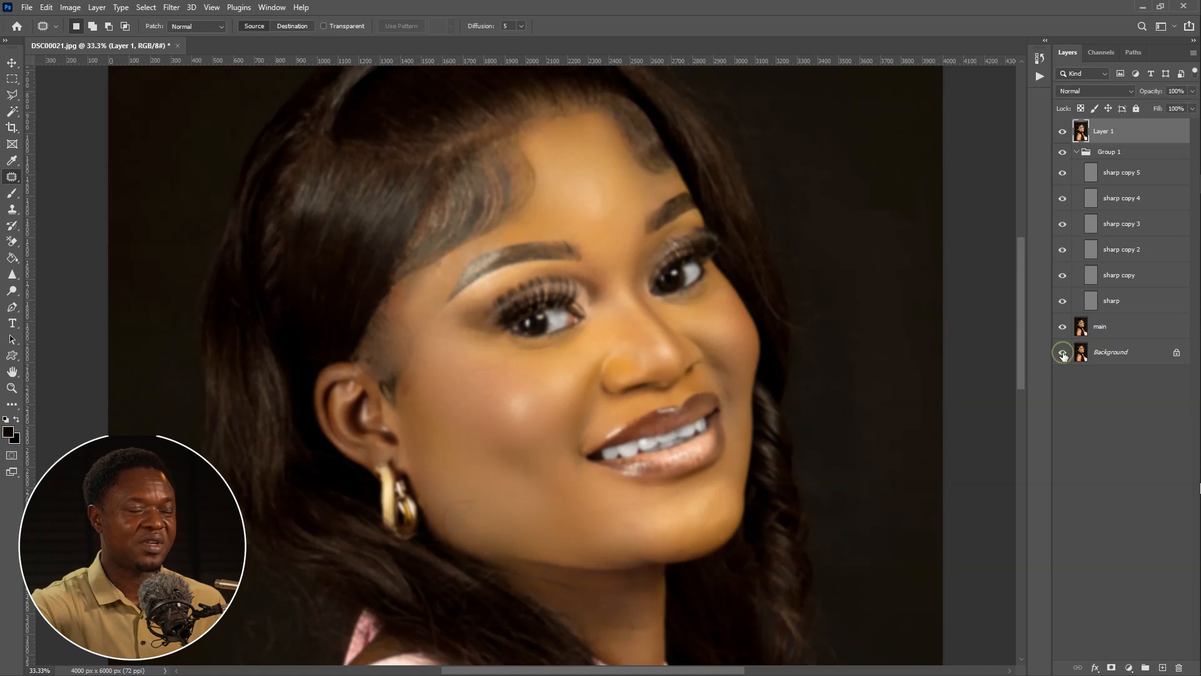
pyautogui.hotkey('ctrl', '0')
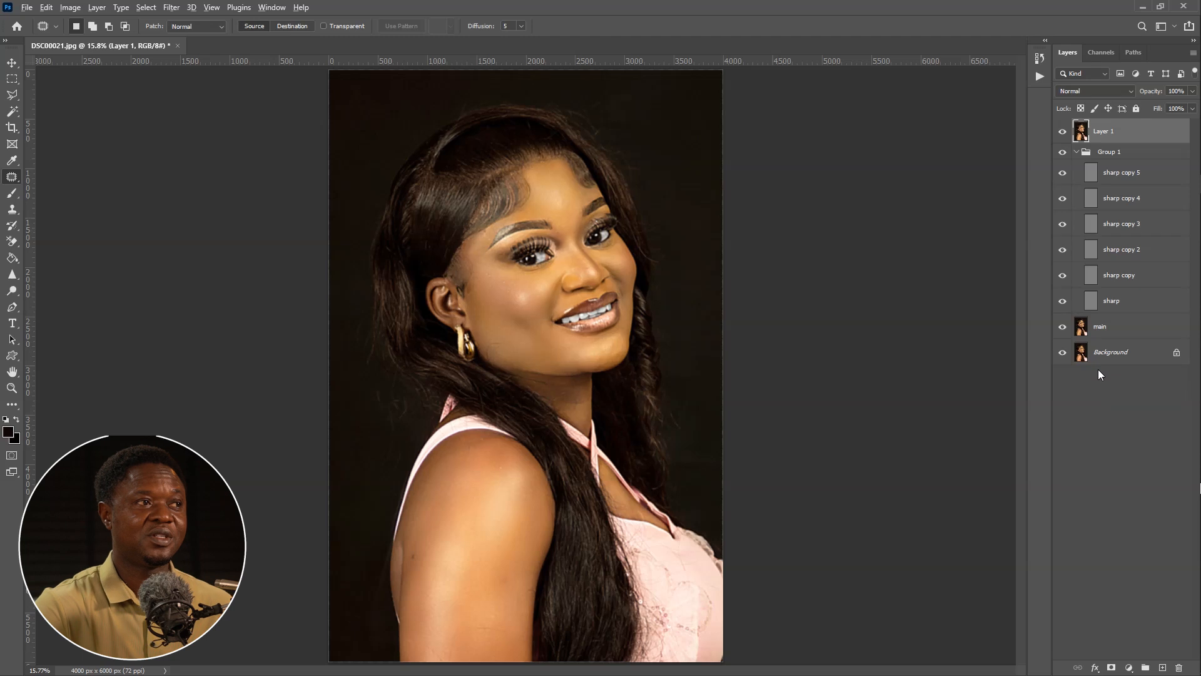
pyautogui.keyDown('alt'); pyautogui.click(1063, 354); pyautogui.keyUp('alt')
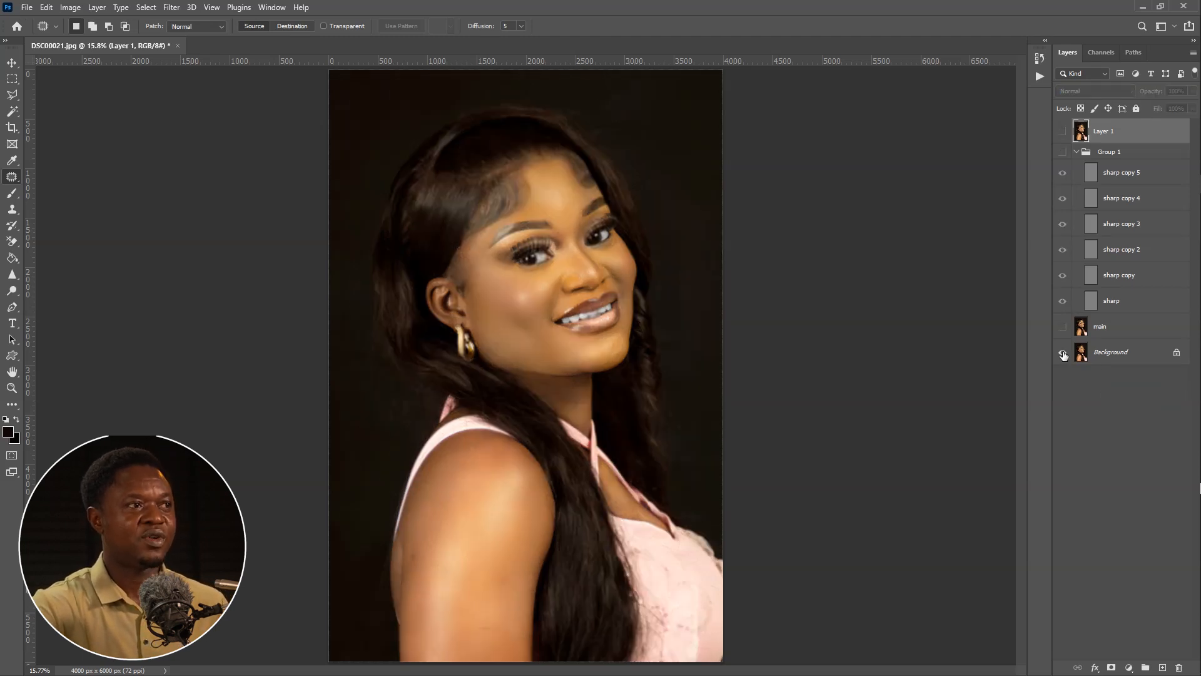
pyautogui.keyDown('alt'); pyautogui.click(1063, 354); pyautogui.keyUp('alt')
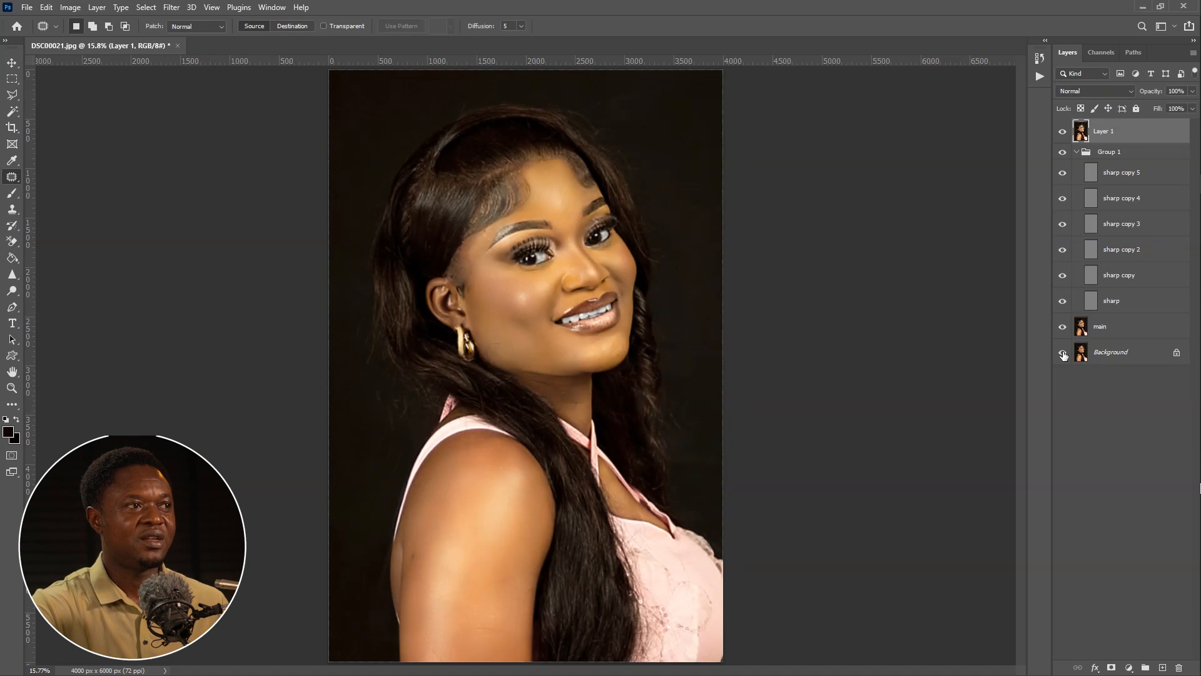